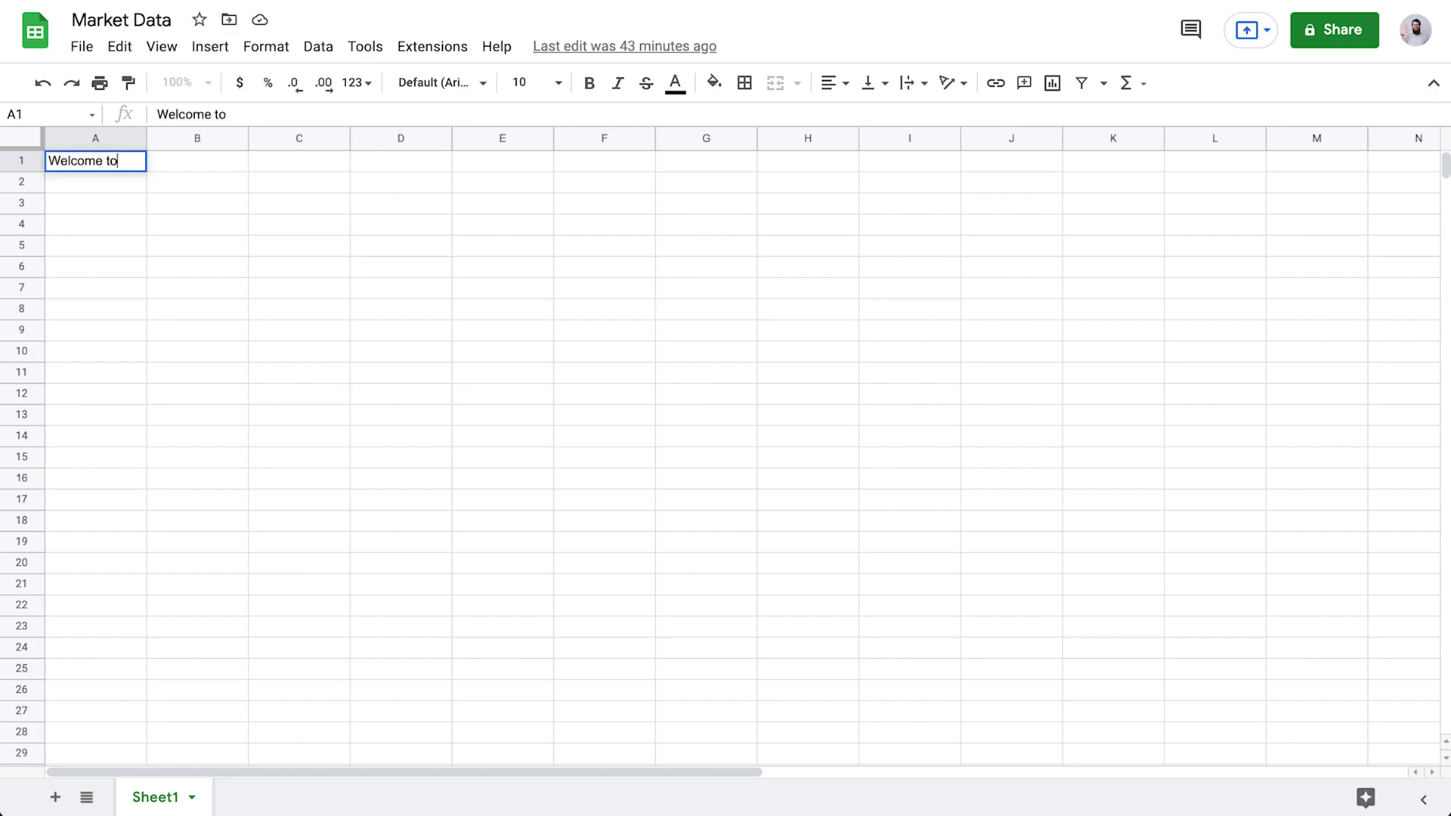
text(Market Data's Yo)
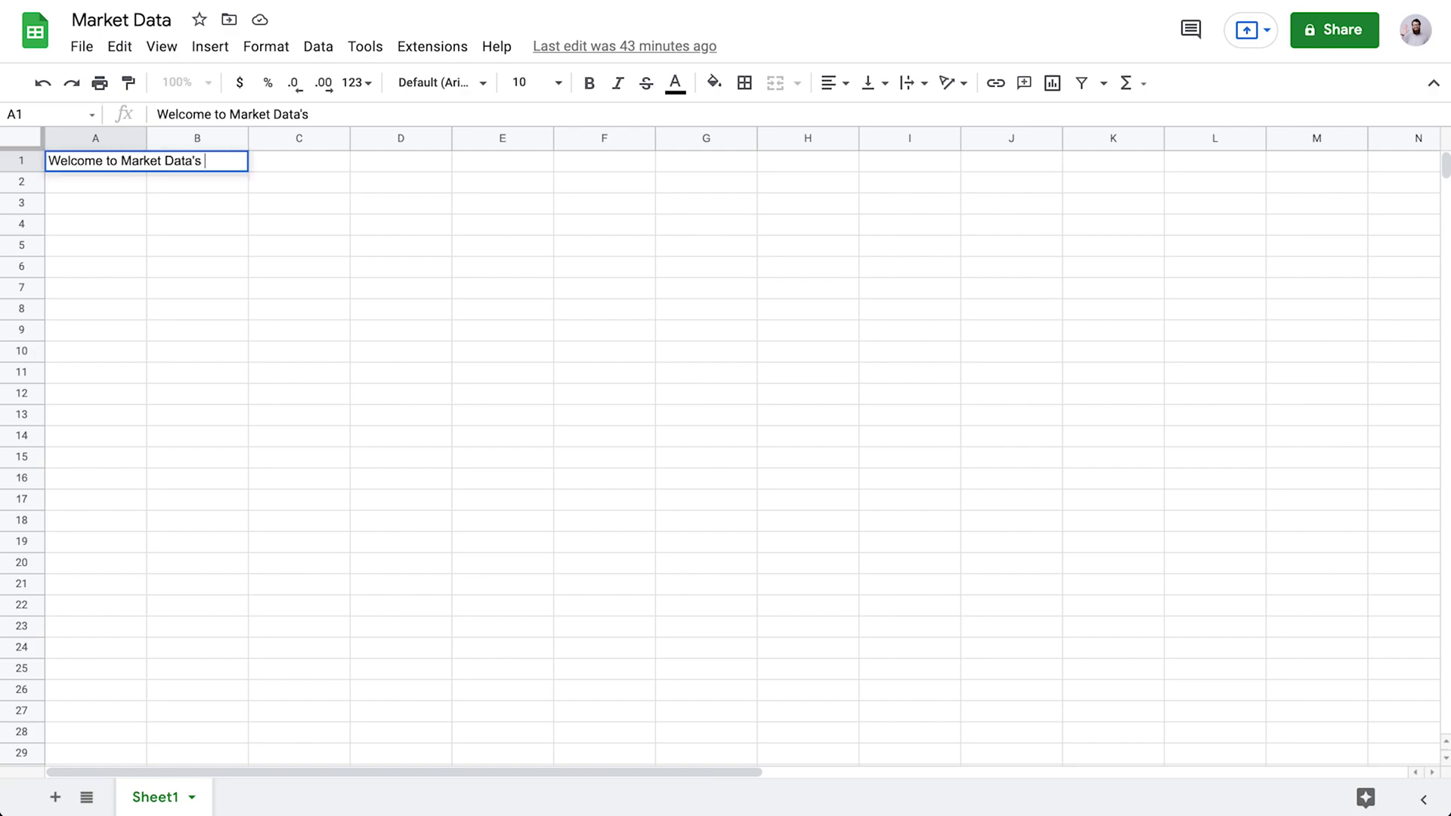
text(uTube)
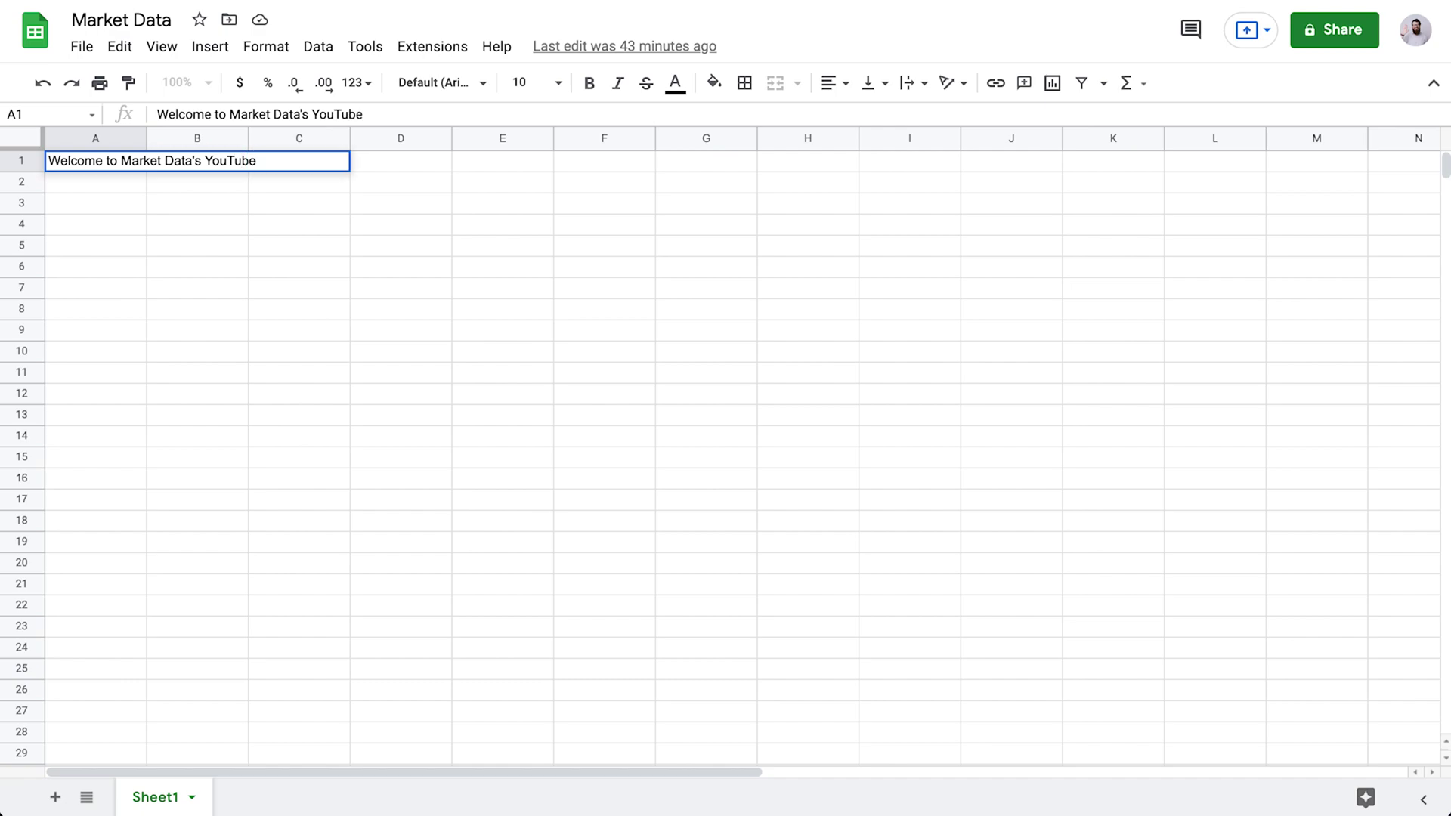
text( Channel.)
- Enter the Market Data YouTube welcome line in A1 and 'Let's Get Started!' in A3
key(Return)
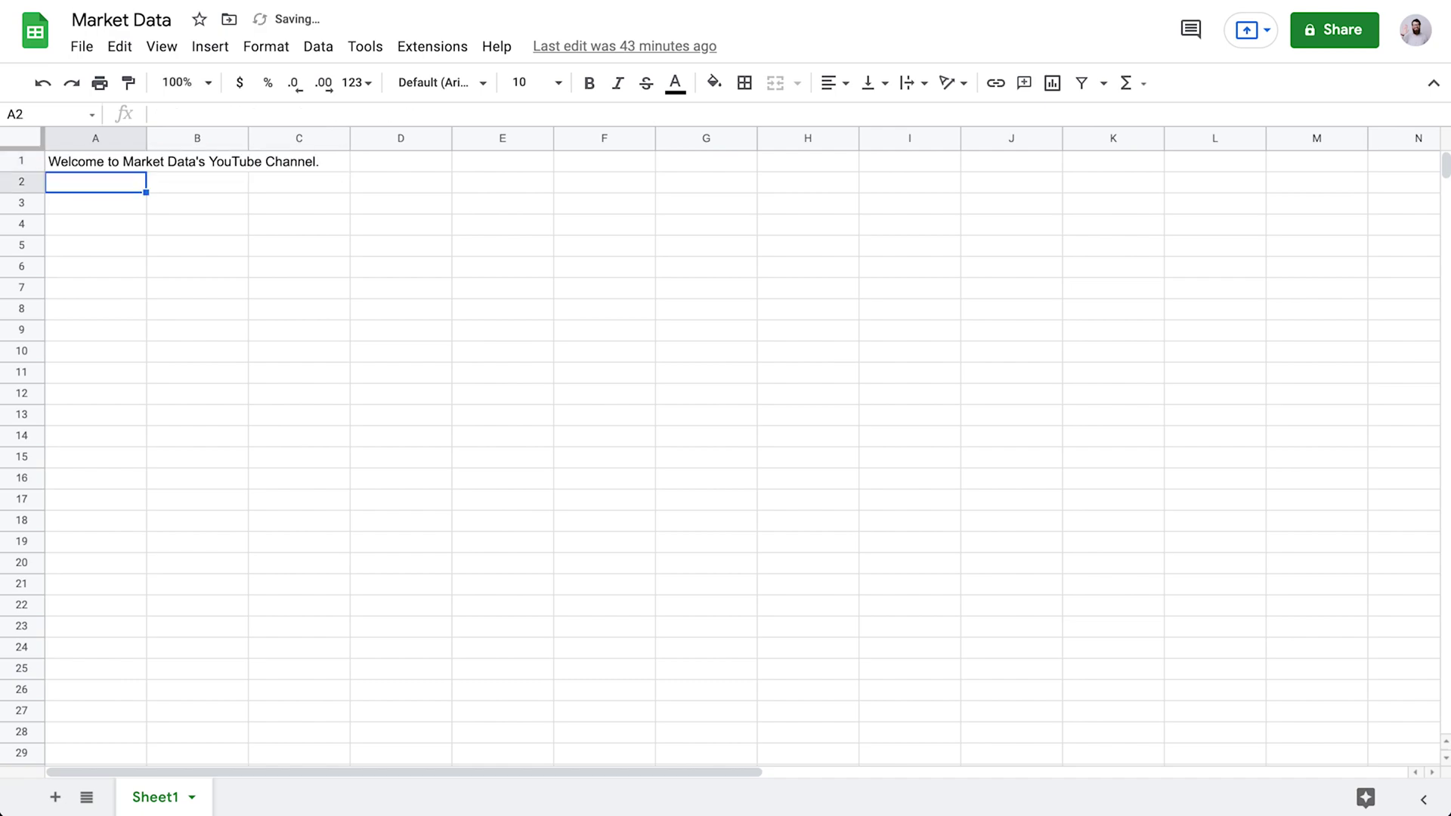
key(Return)
text(Let)
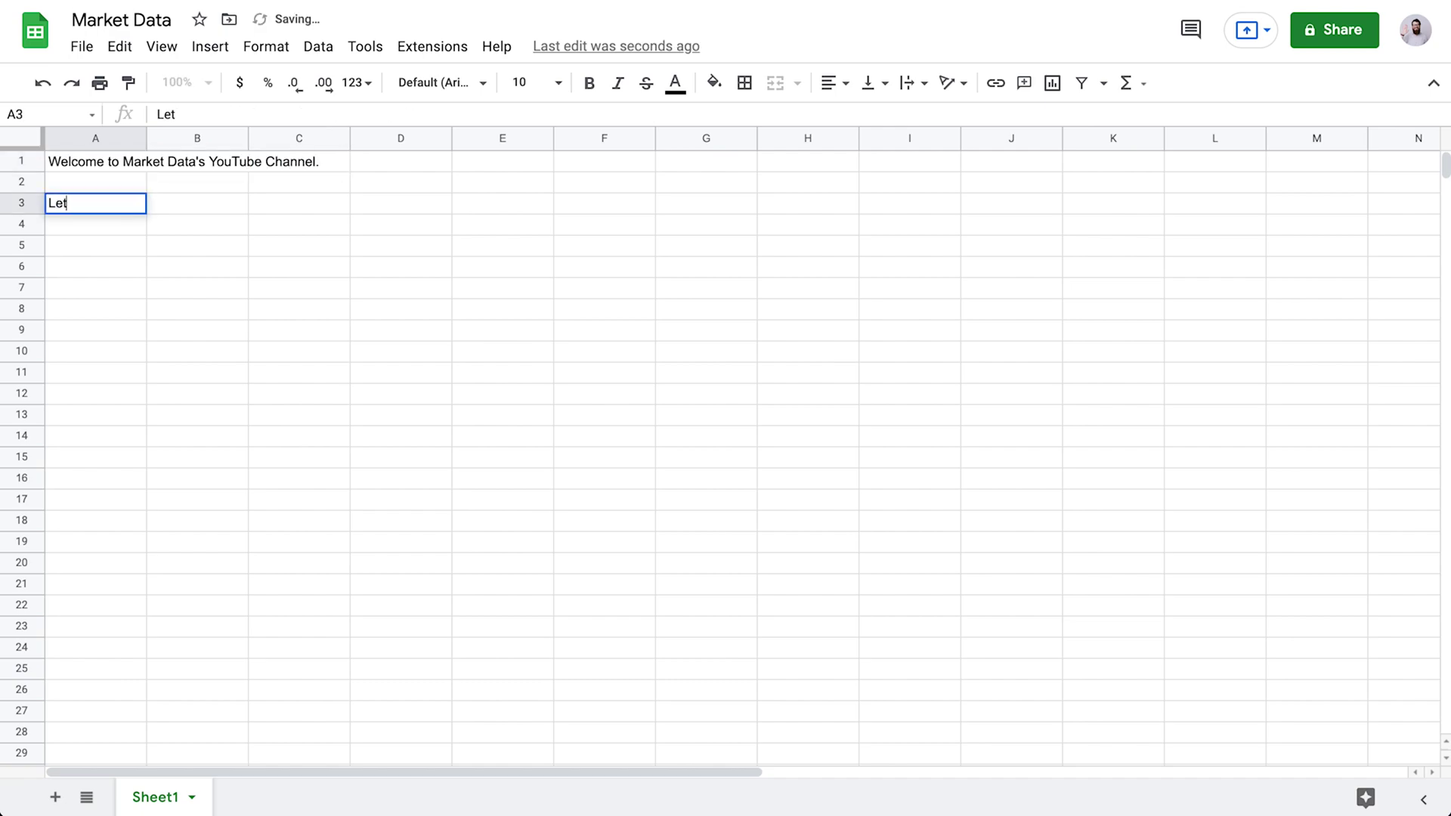
text('s Get Started!)
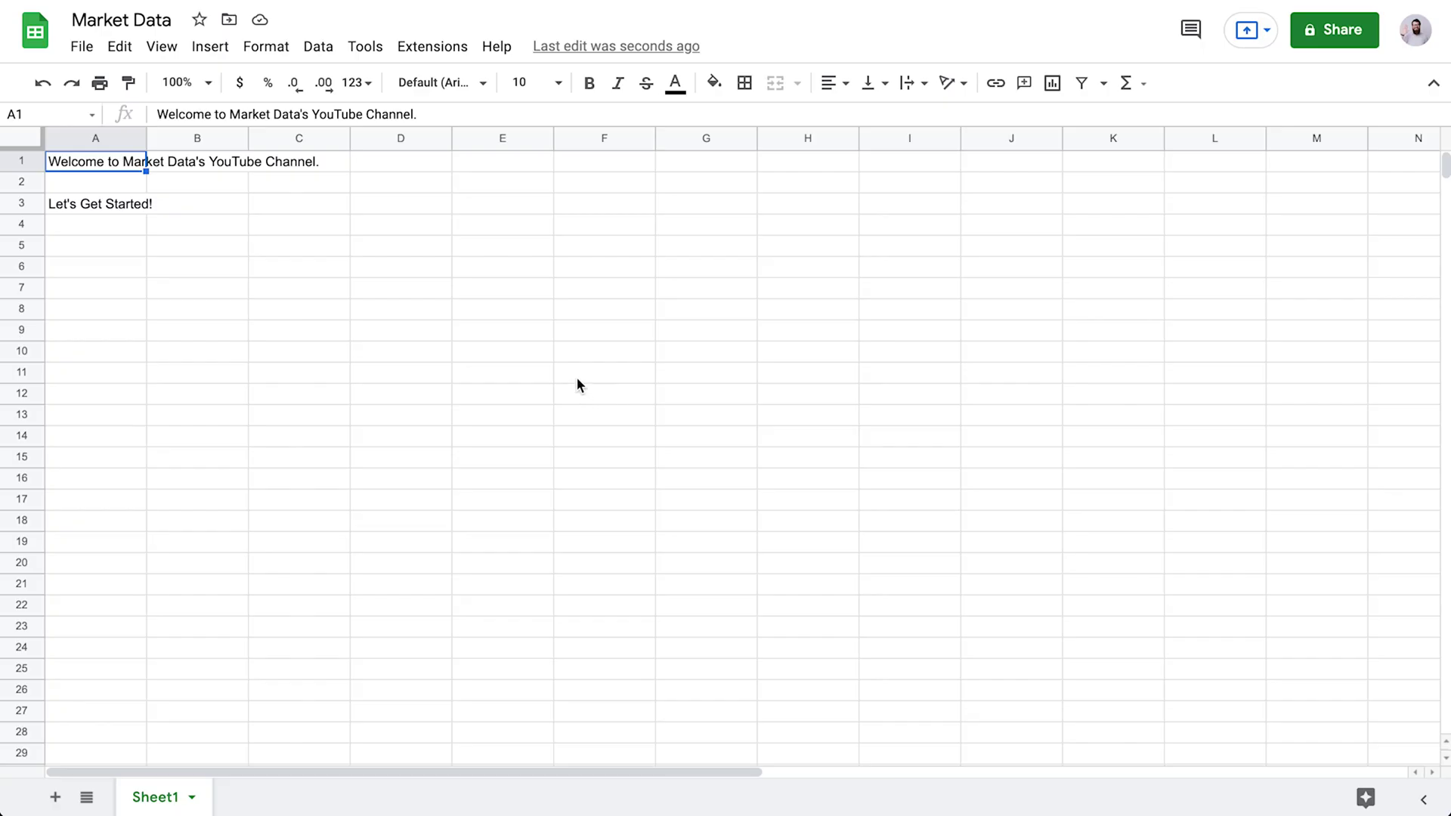
- From Extensions > Add-ons > Get add-ons, search 'Market Data' and open its listing
click(432, 46)
mouse_move(453, 83)
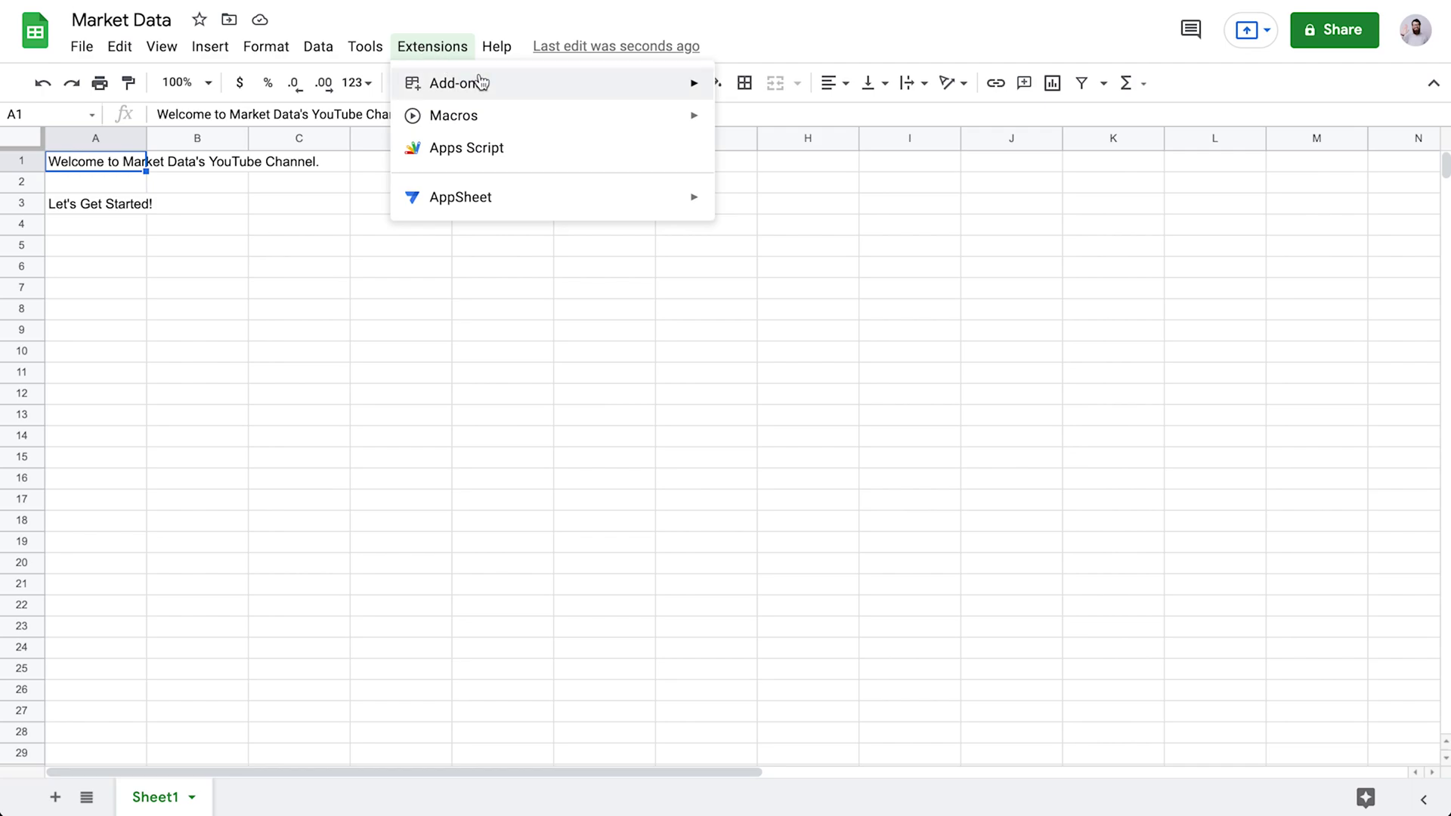
click(749, 83)
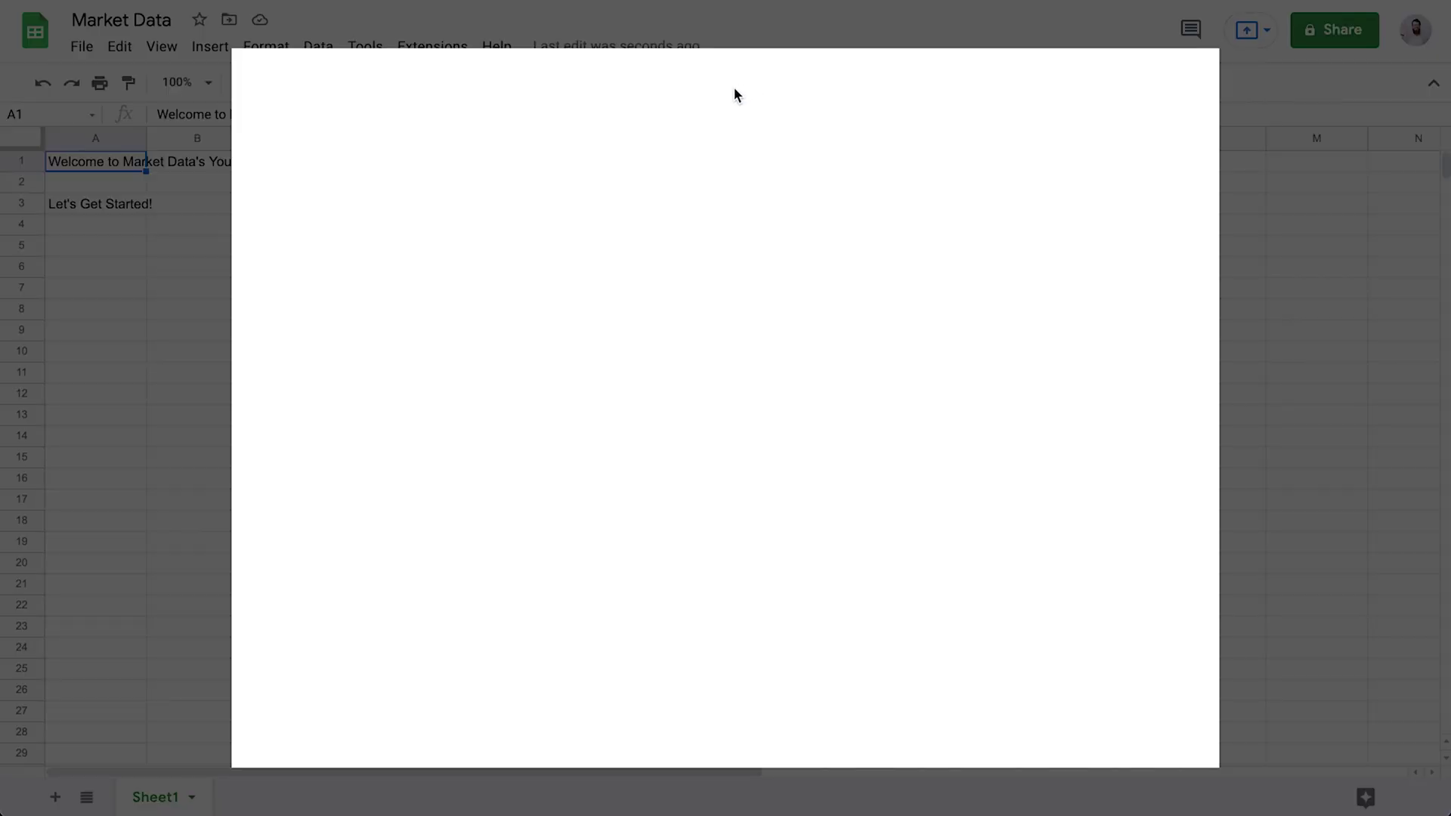
click(778, 88)
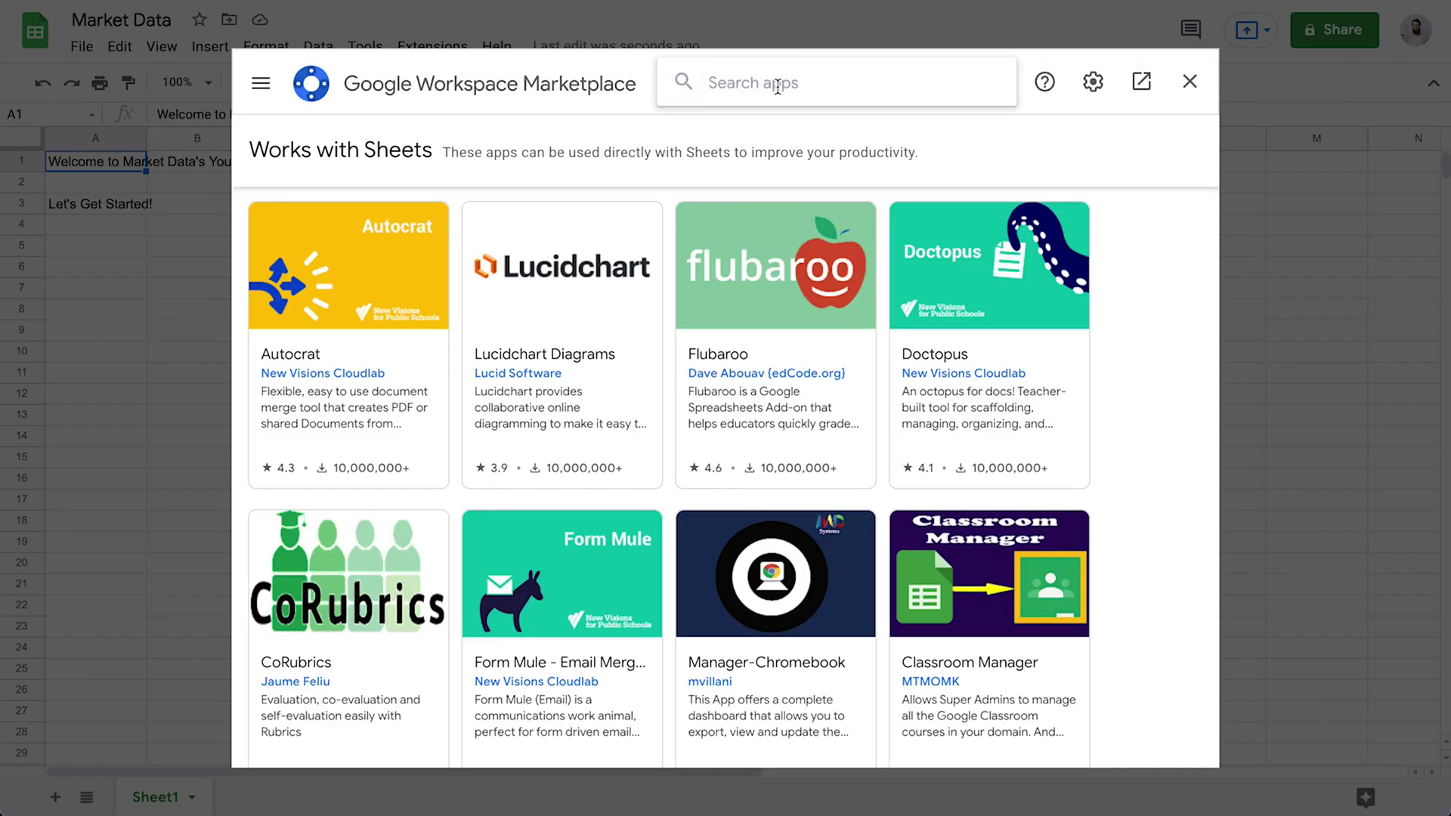
text(Market Data)
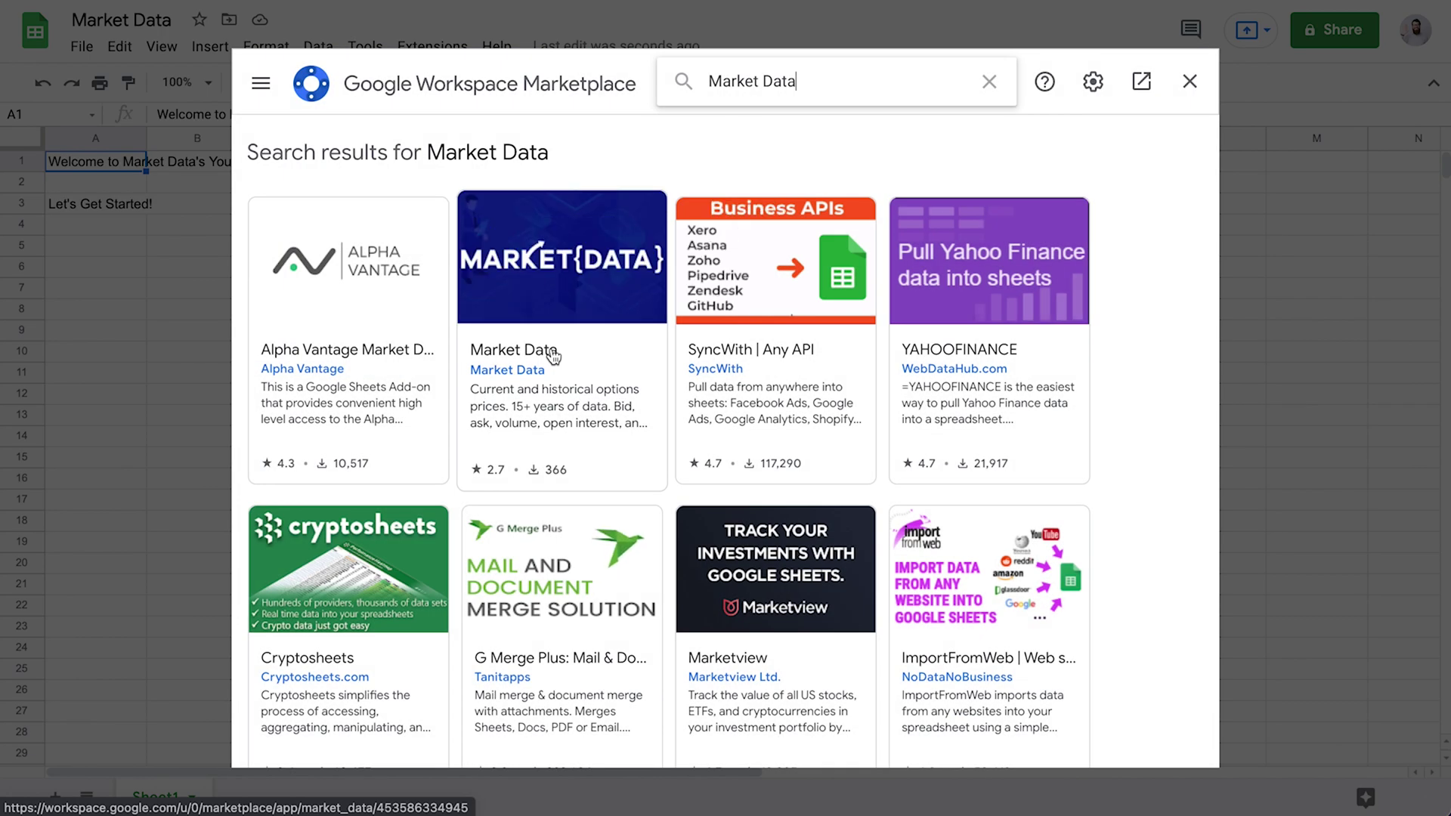
click(553, 357)
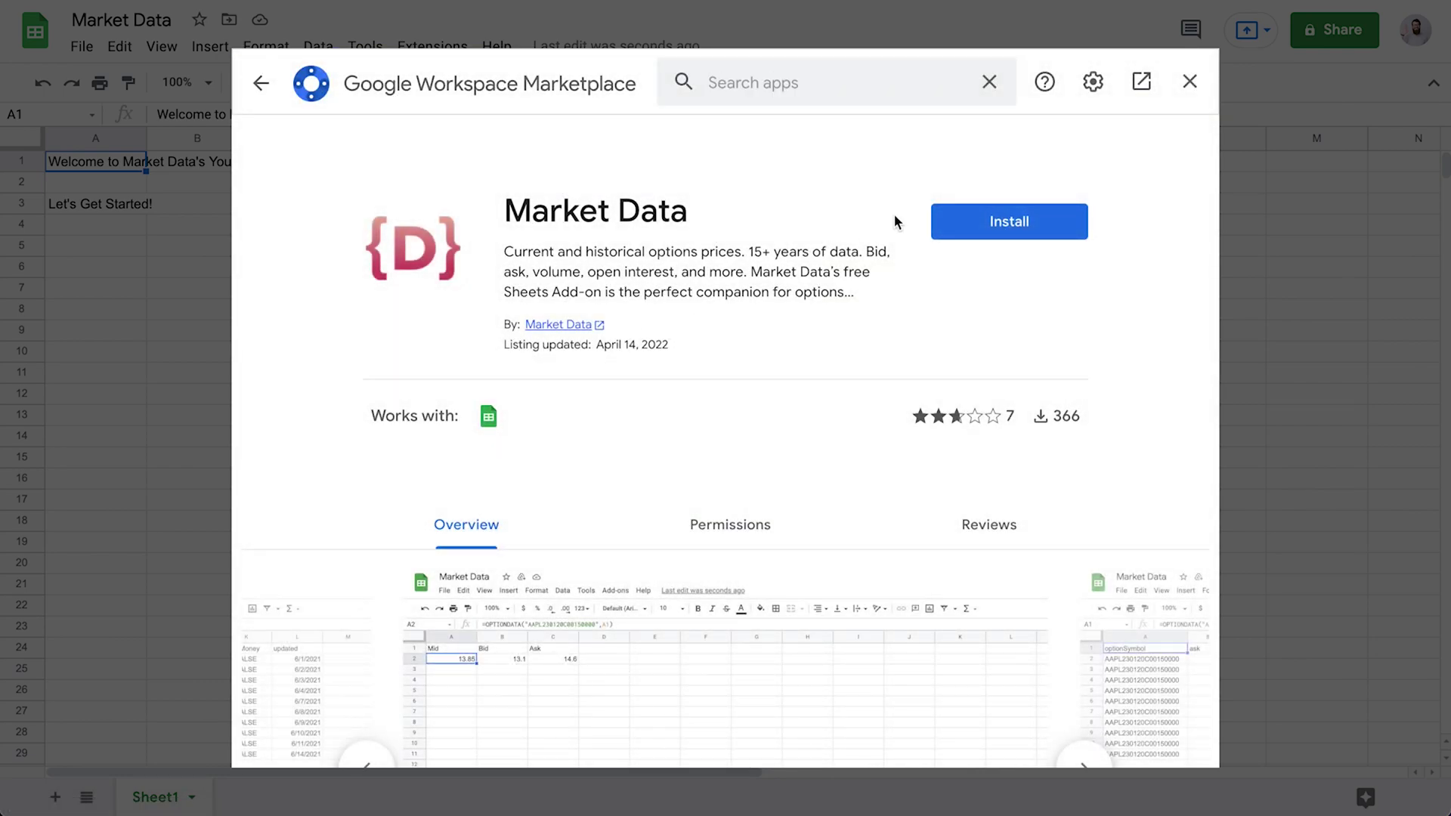
- Install Market Data with your account, allow its access, and close the Marketplace
click(980, 226)
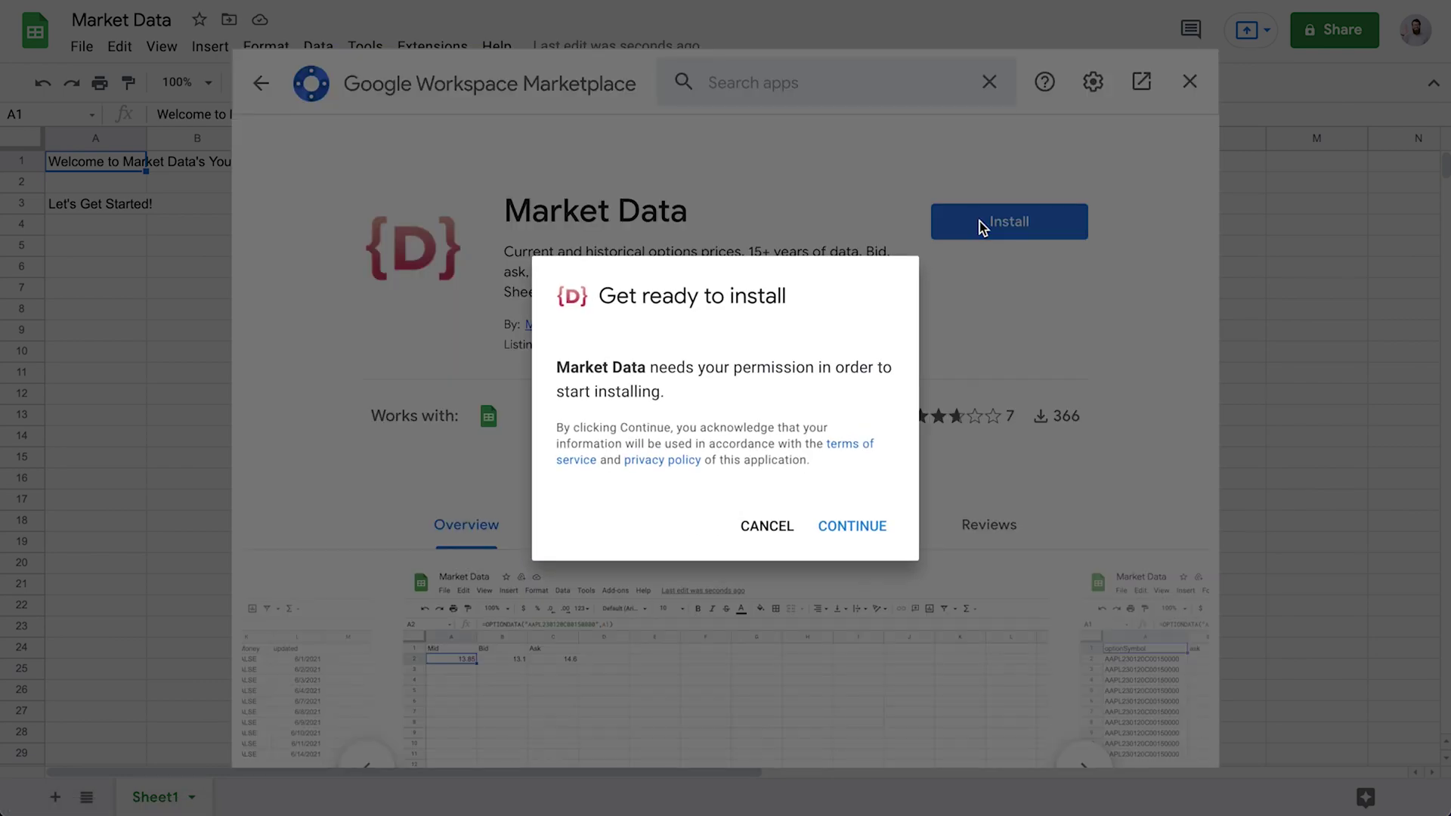
click(869, 525)
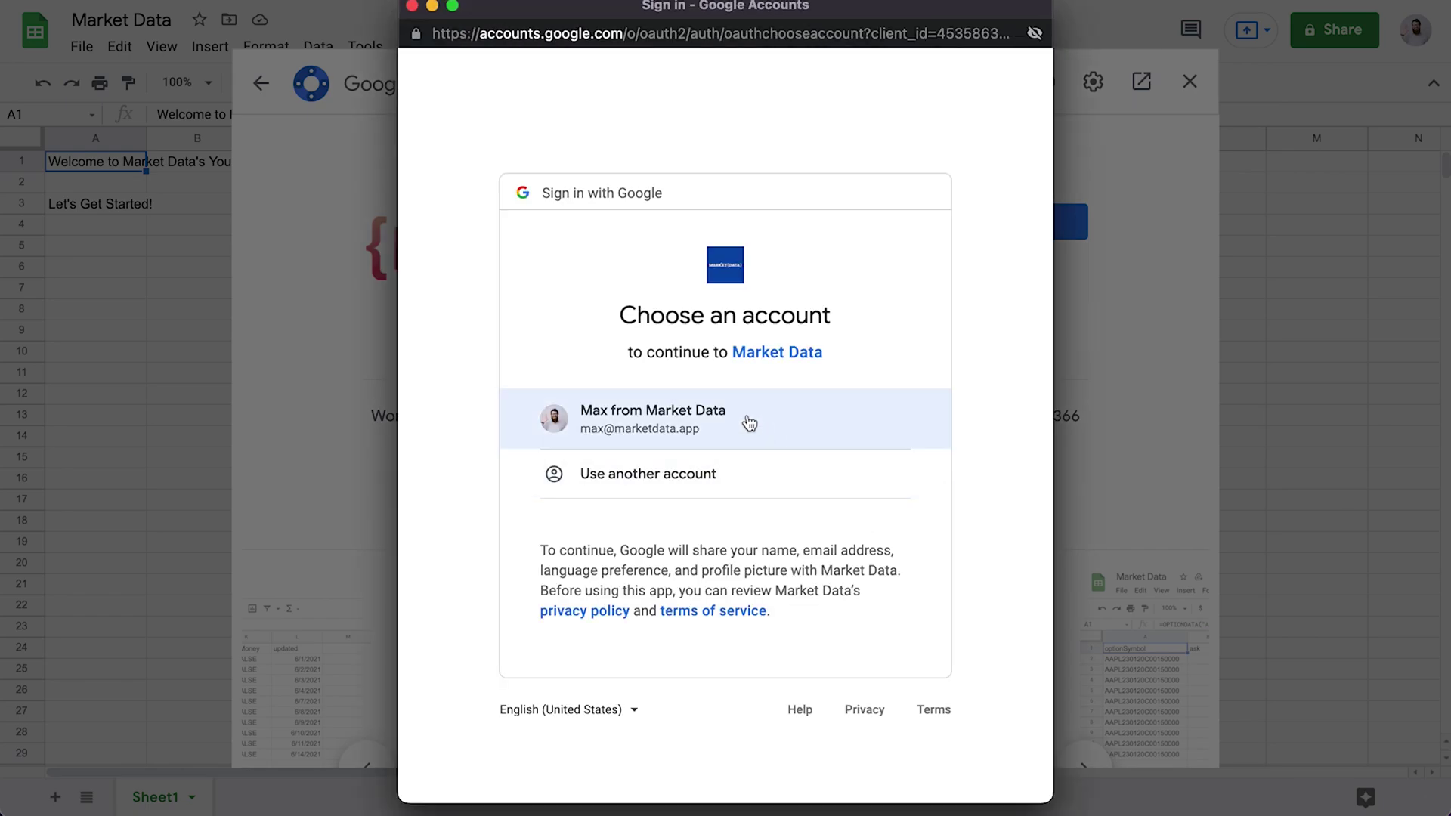
click(748, 422)
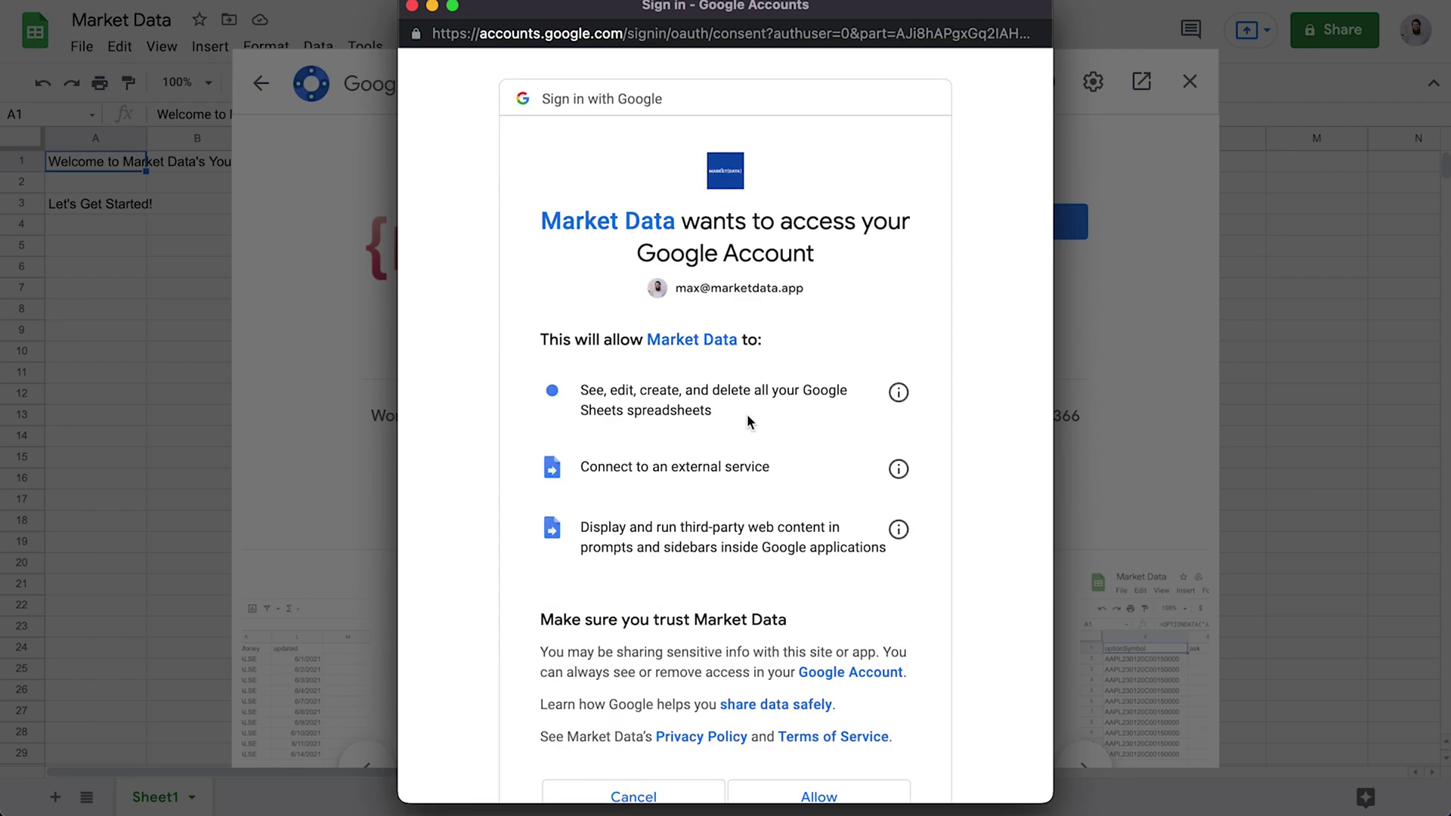
scroll(747, 422, down, 3)
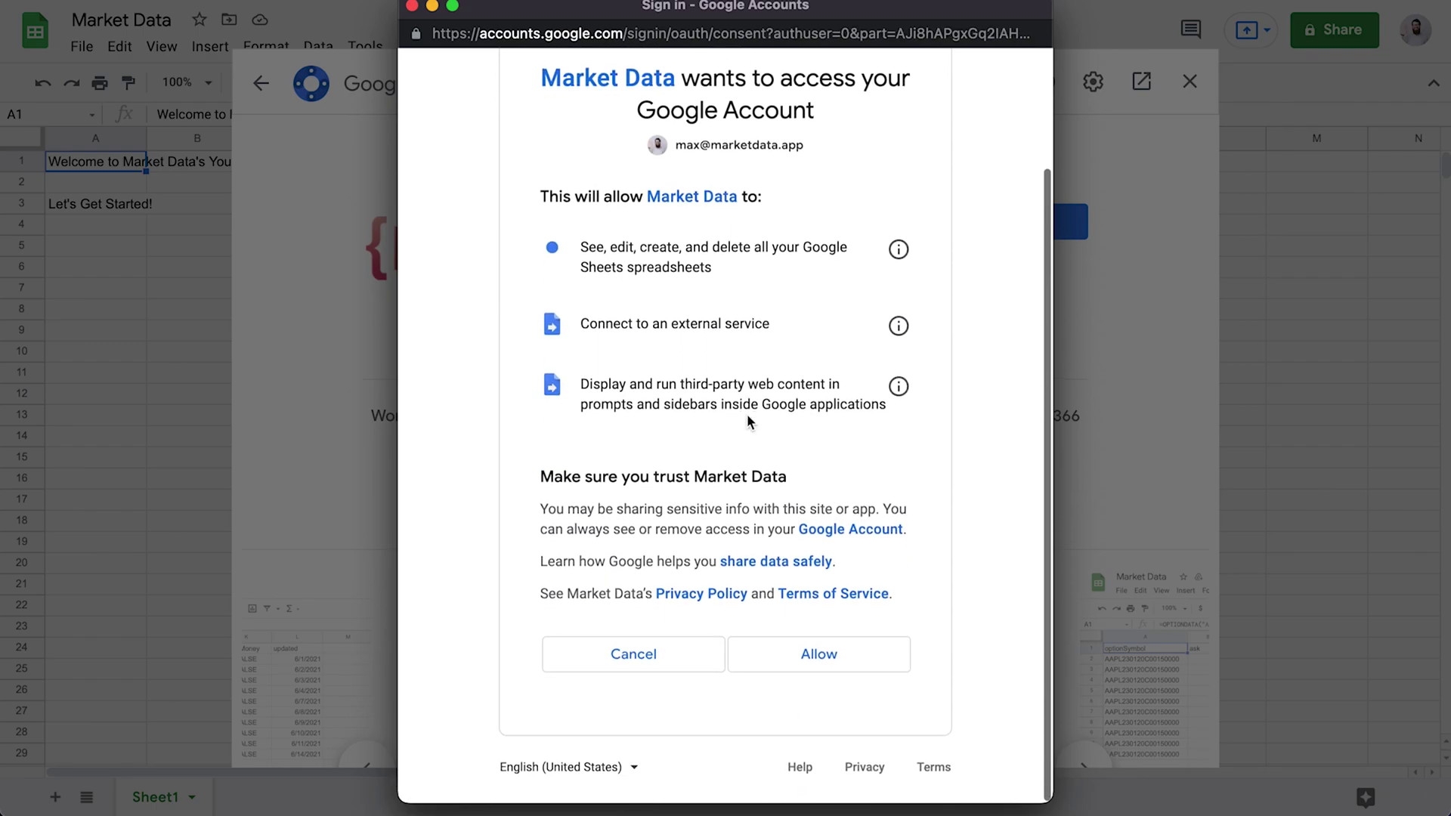
click(820, 659)
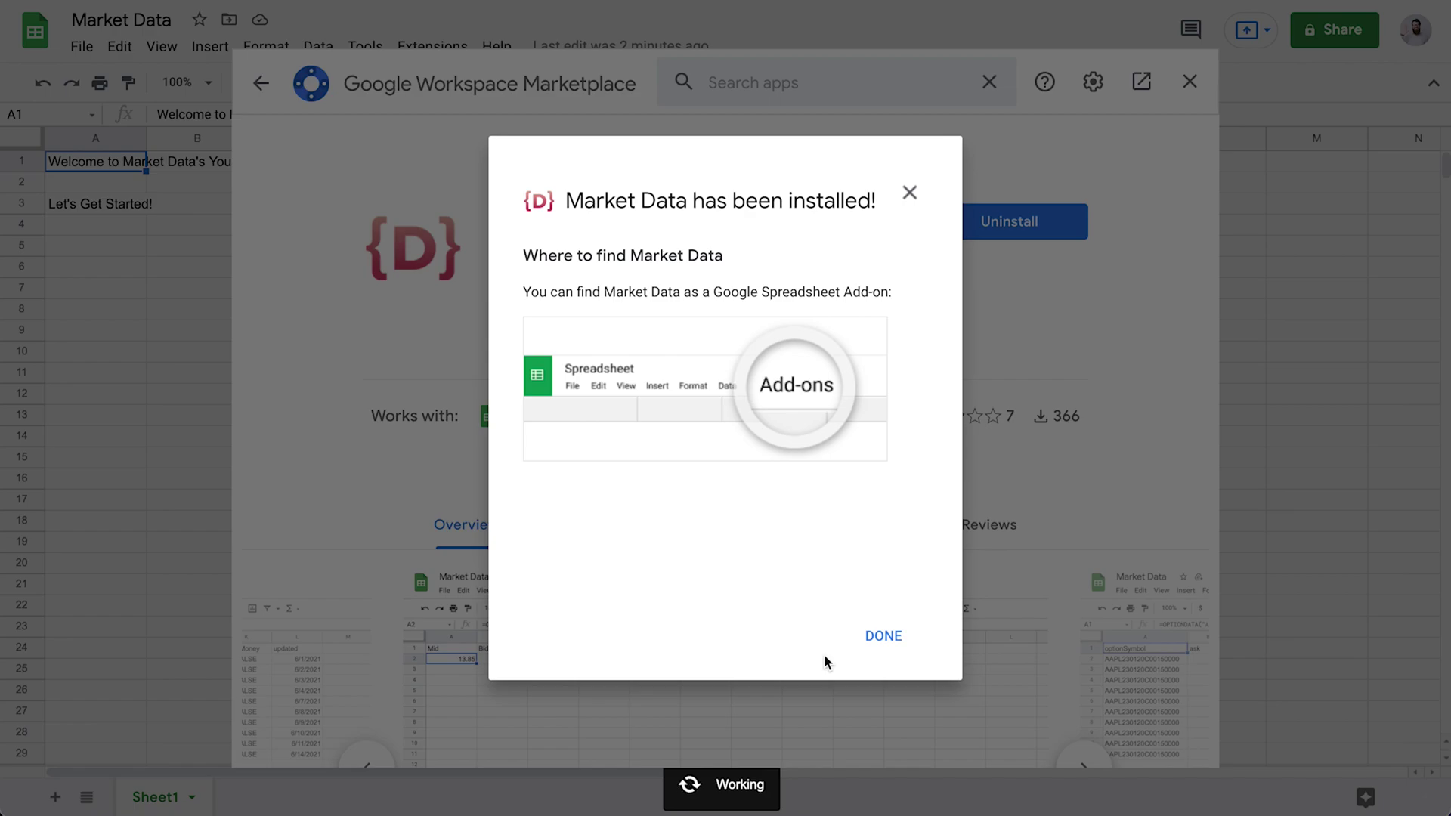
click(883, 637)
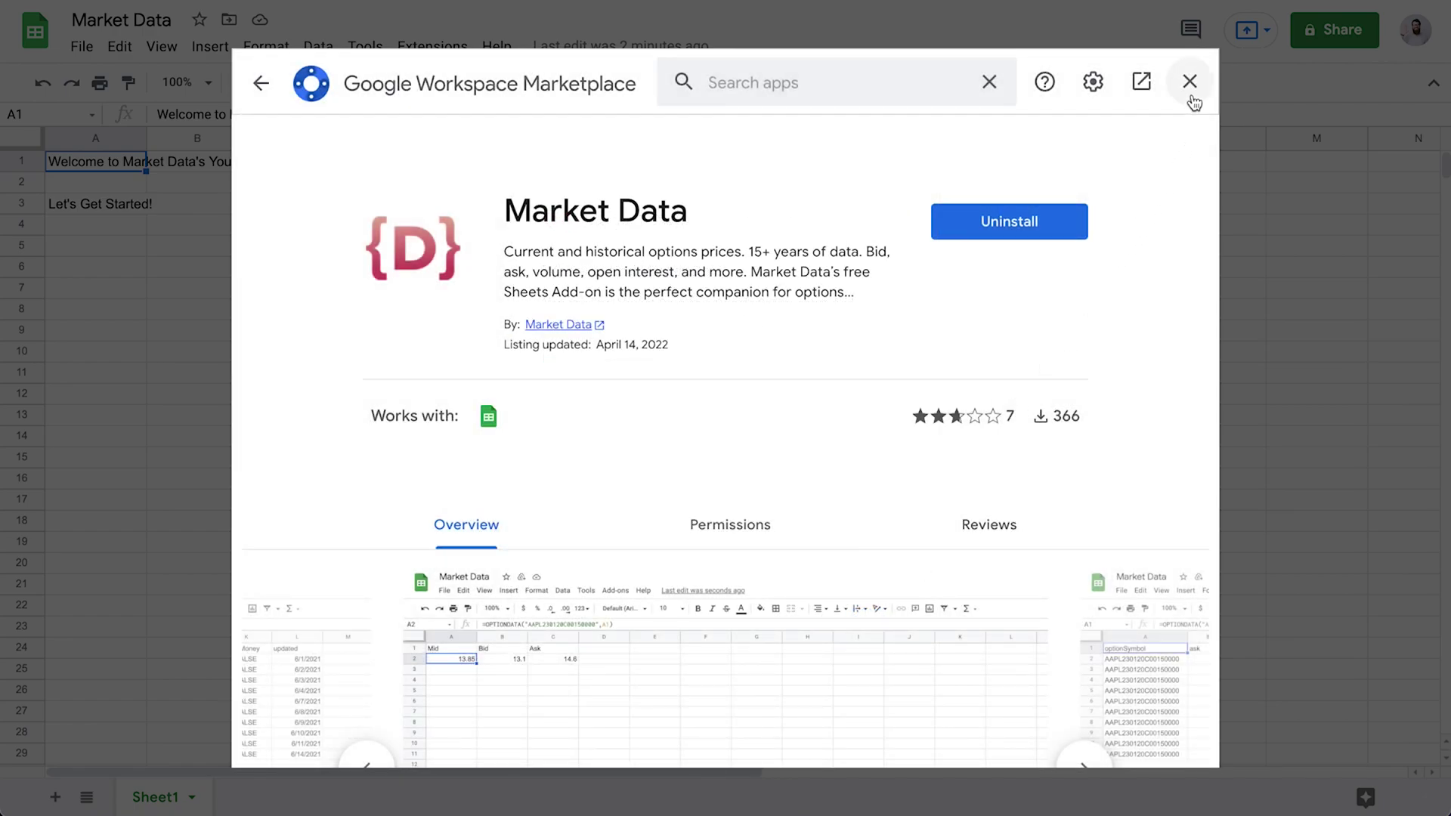
click(1189, 83)
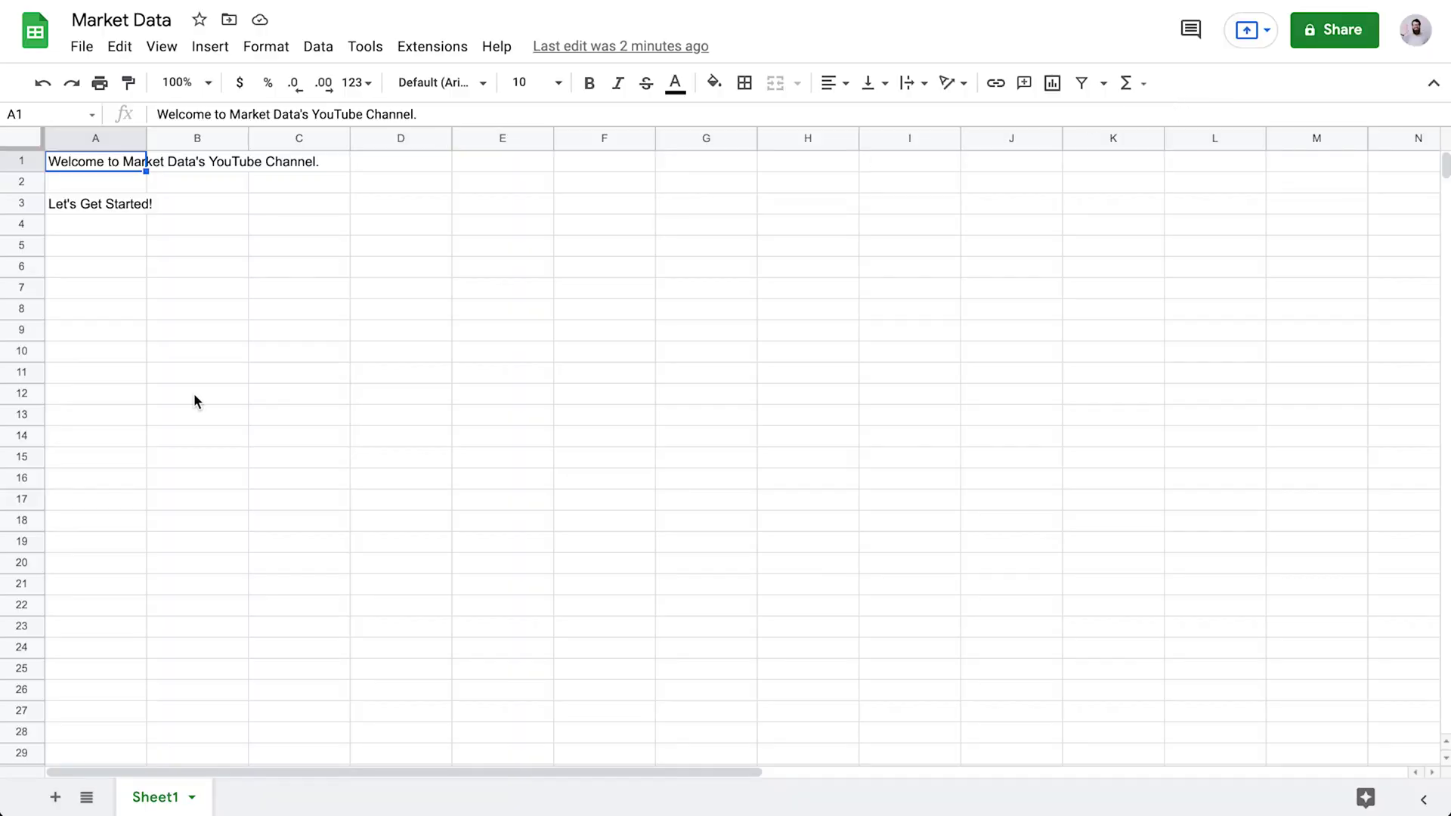
- Clear all existing contents from the sheet
click(102, 253)
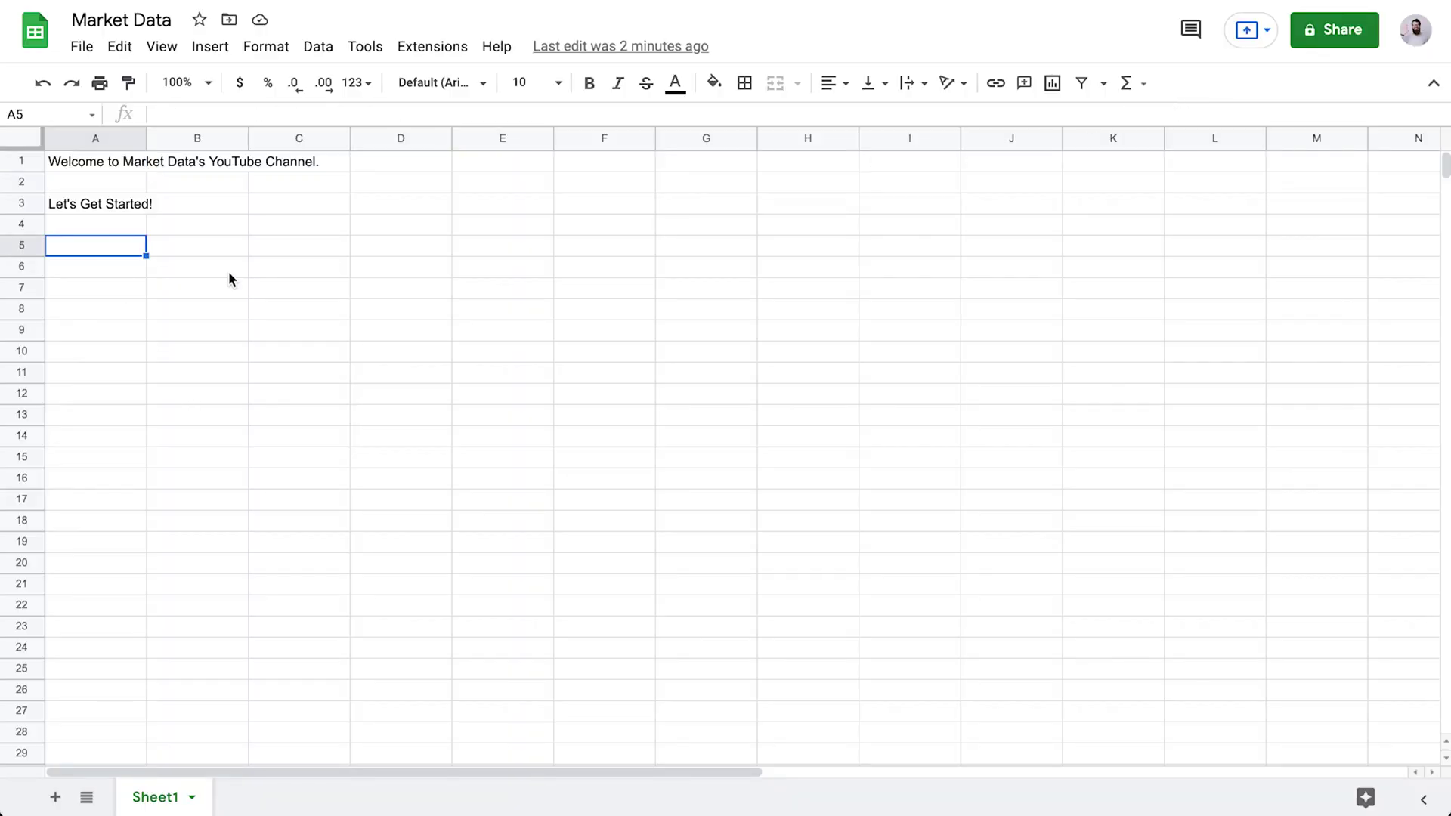
key(ctrl+a)
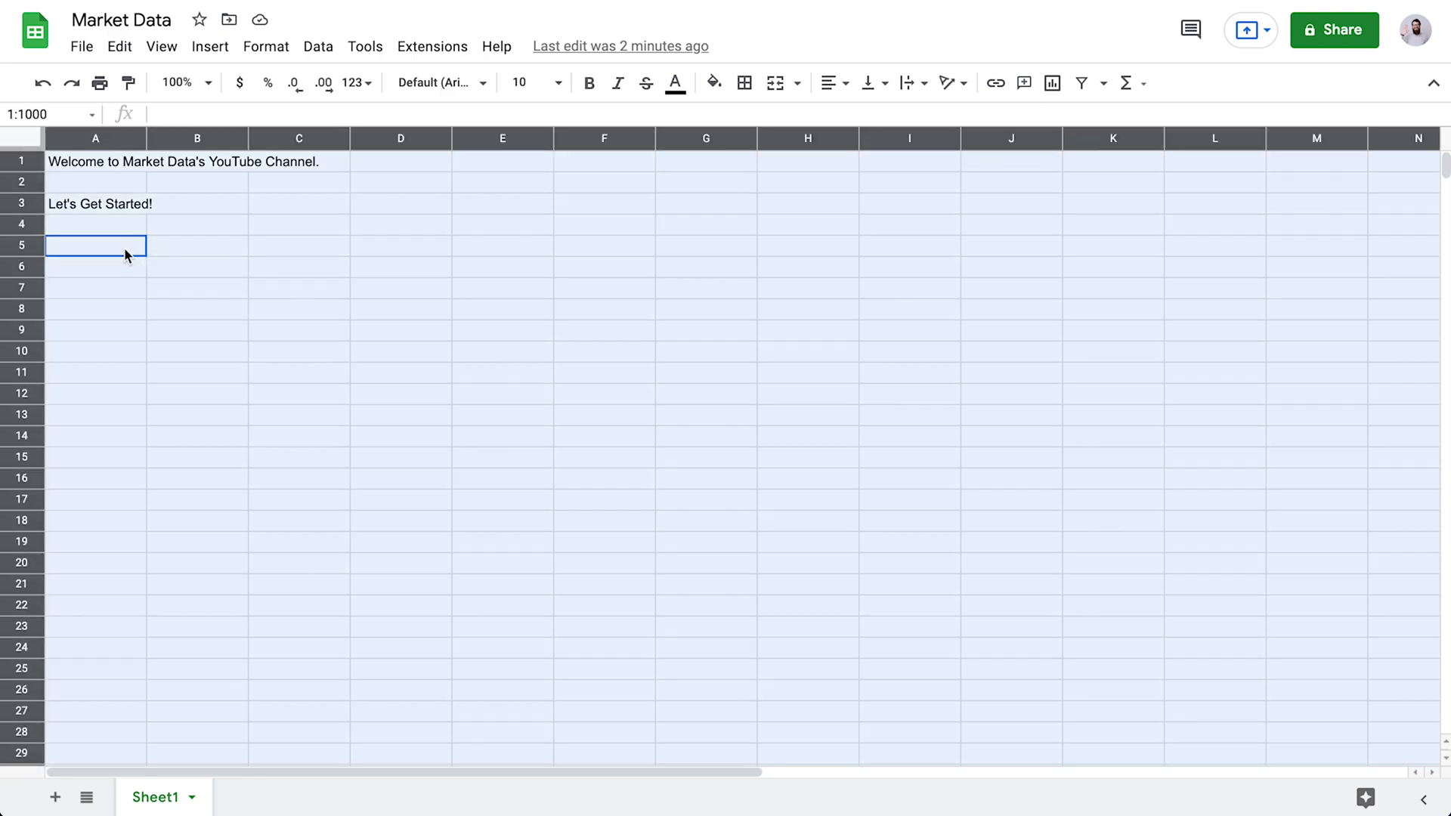
key(Delete)
- Enter 'Our Two Most Popular Formulas' in A1 and 'Real Time Stock Prices' in A3
click(75, 159)
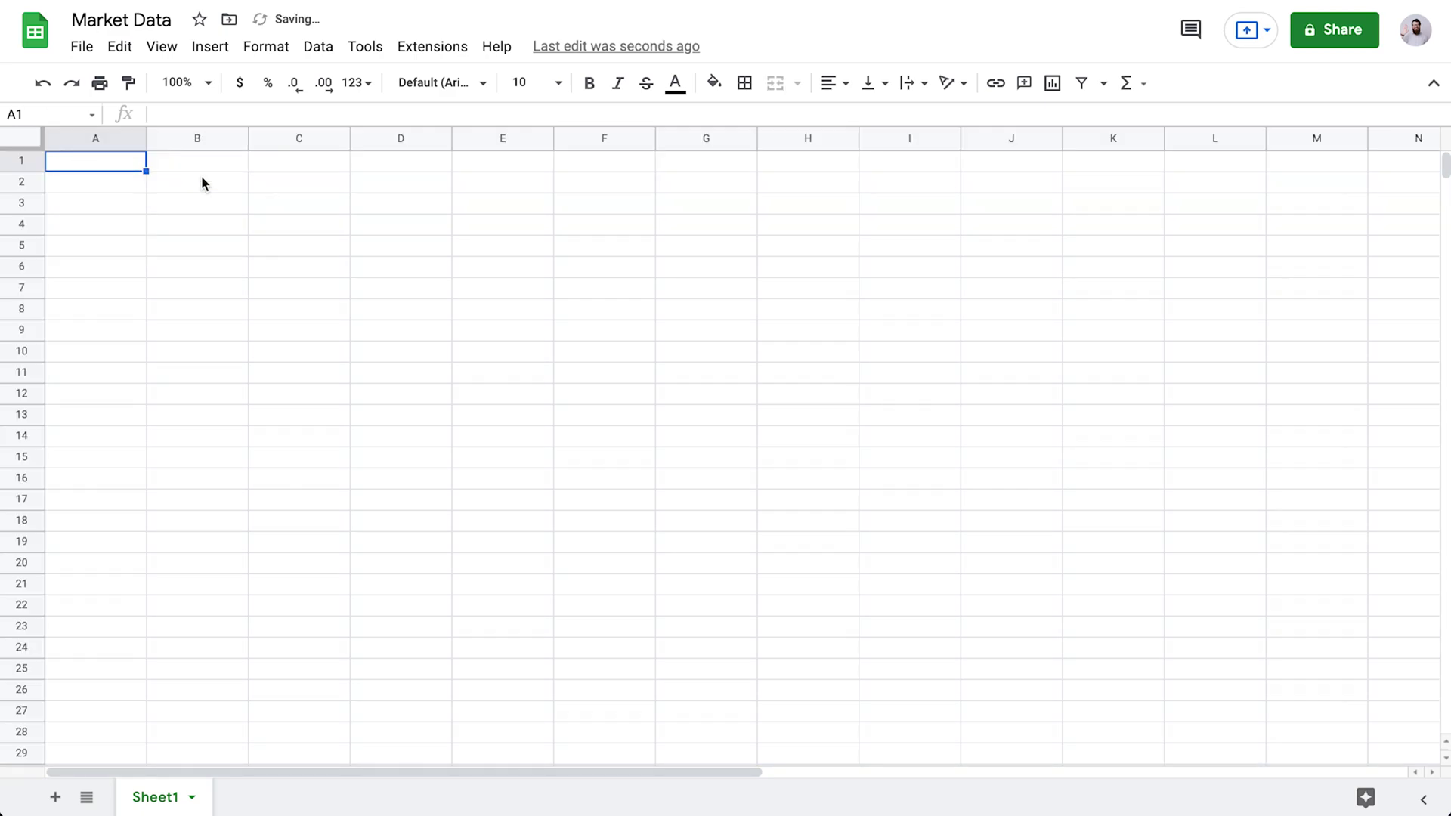
text(Our Two M)
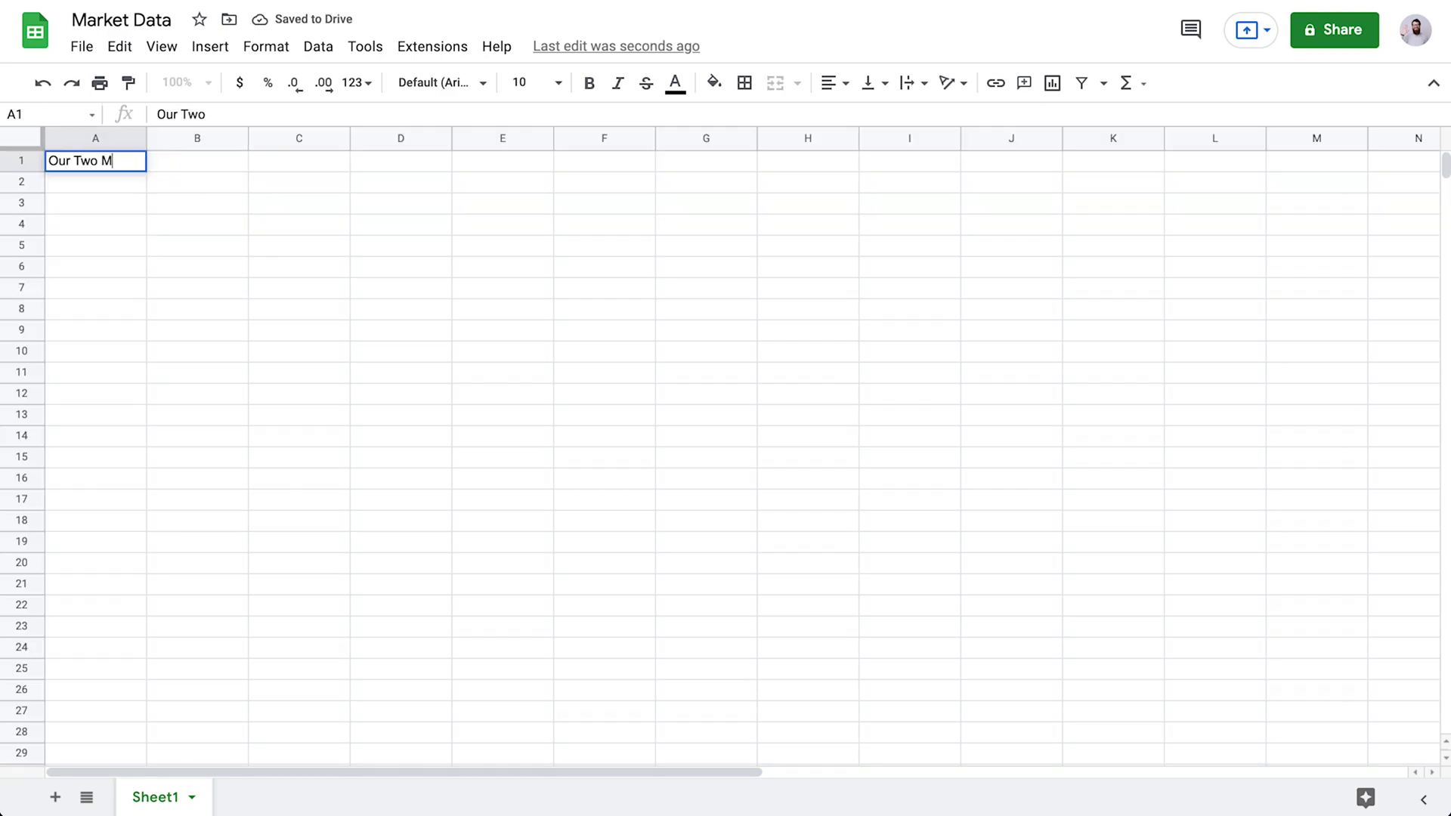
text(ost Popular )
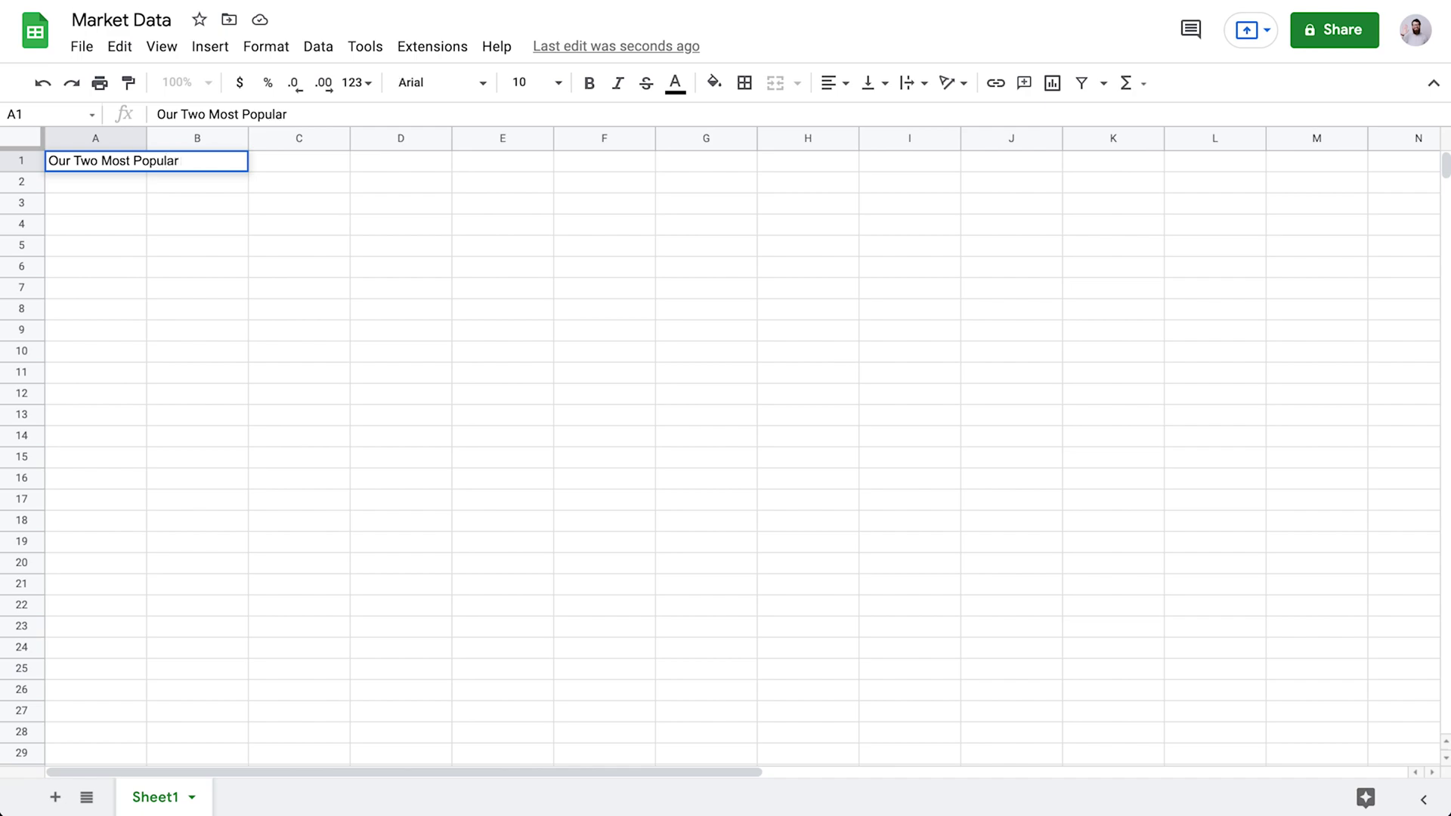
text(Formulas)
key(Return)
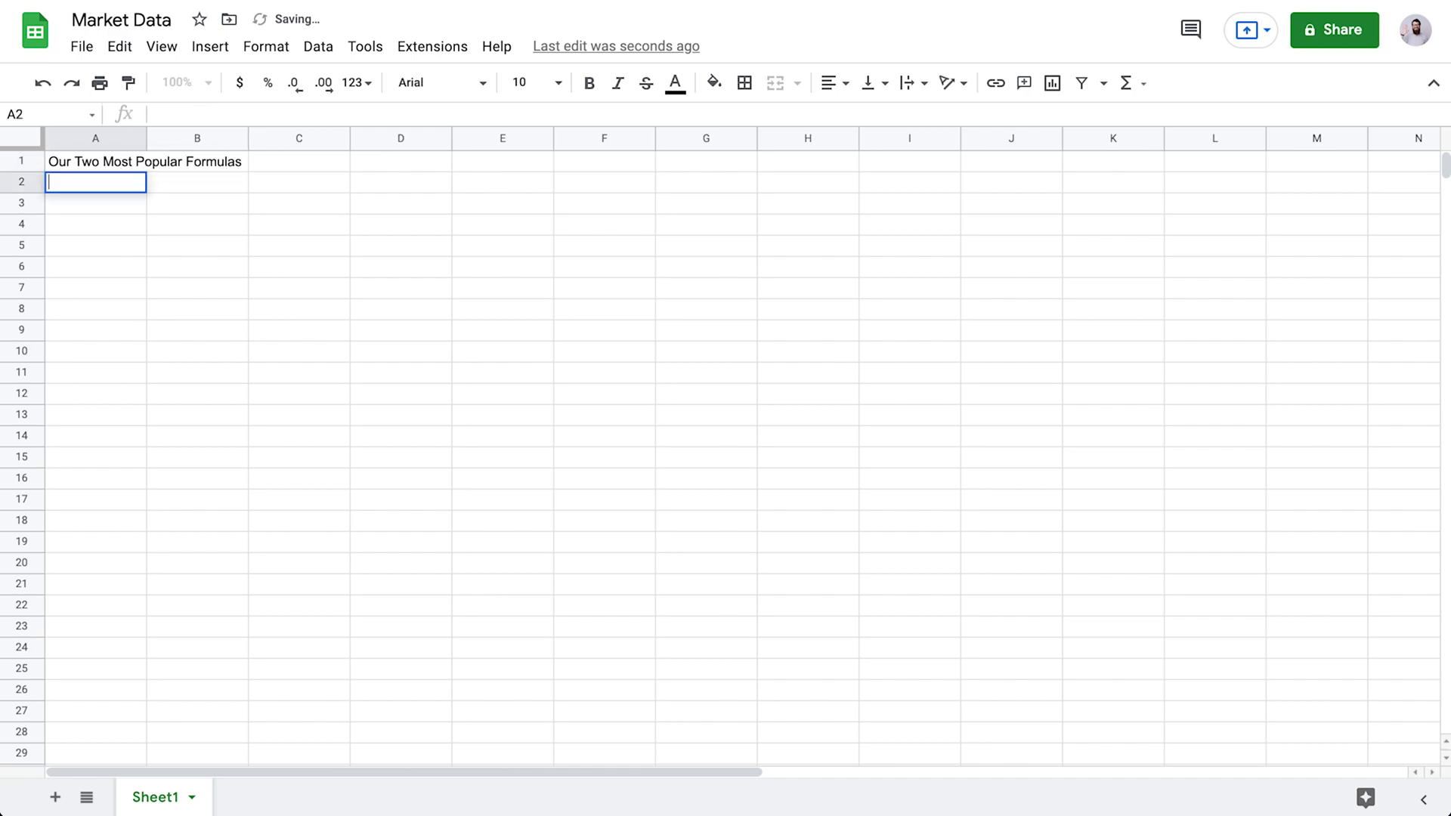
key(Return)
text(Re)
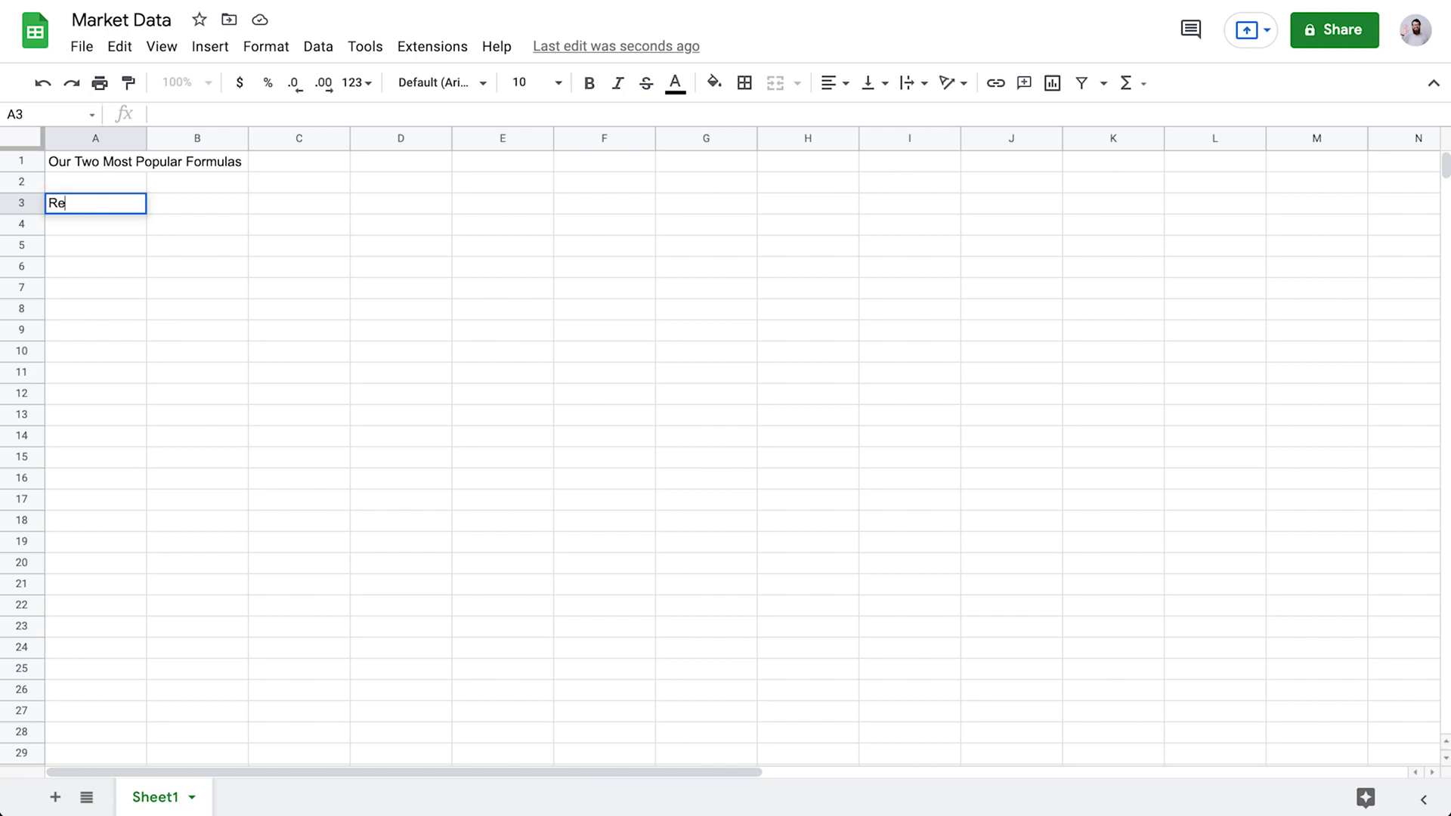
text(al Time Stock Price)
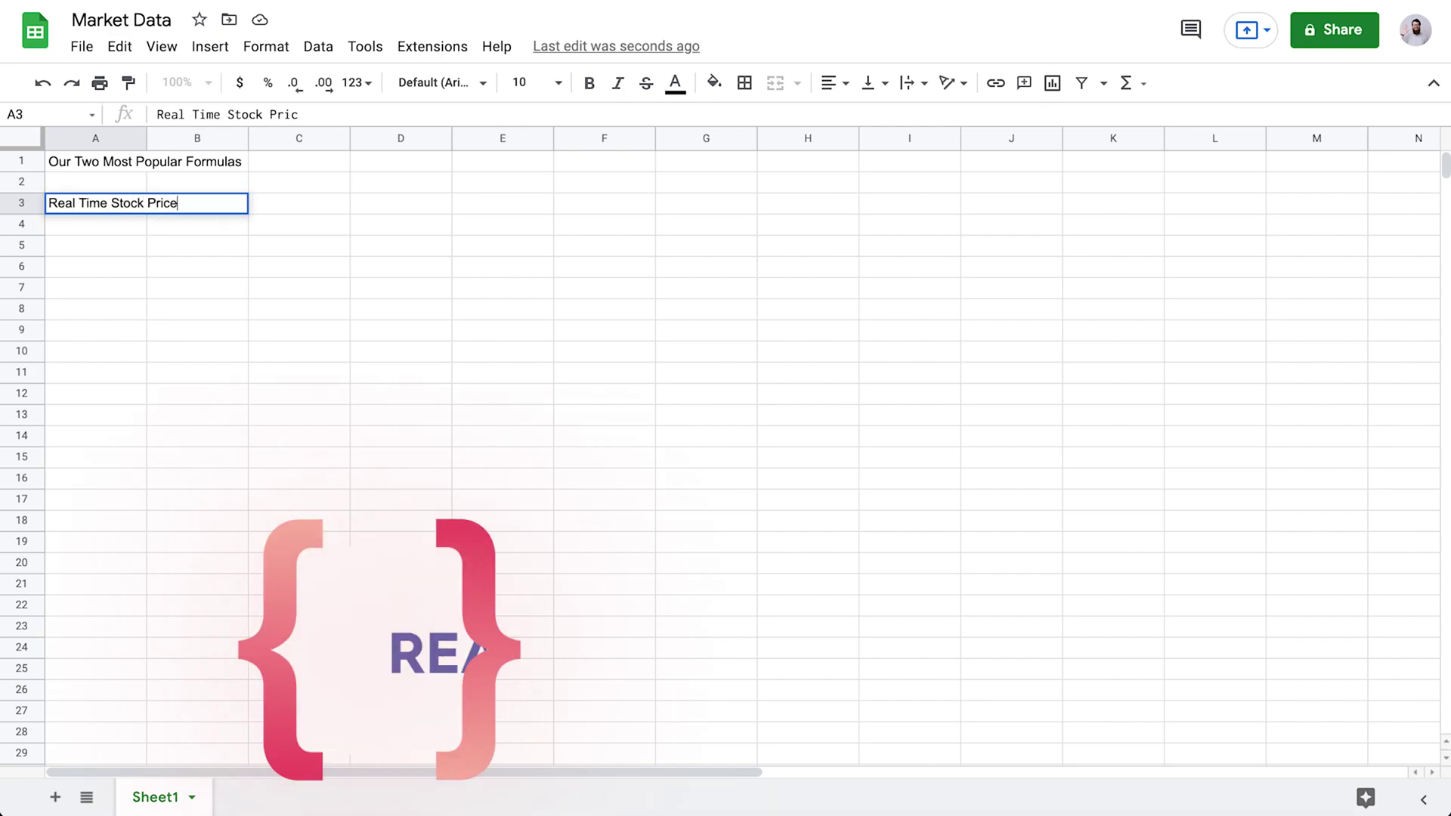
text(s)
key(Return)
text(=stock)
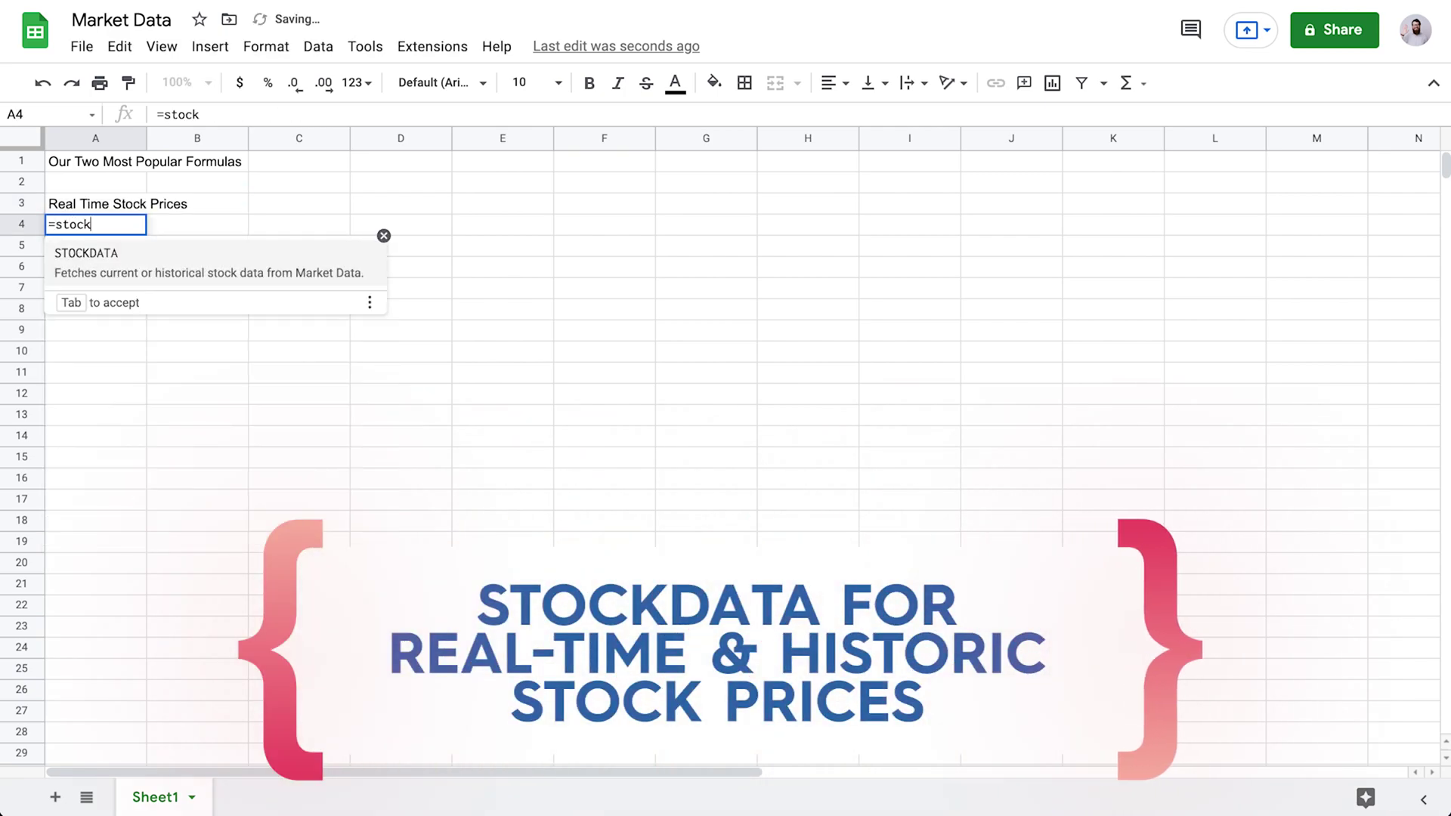
text(data()
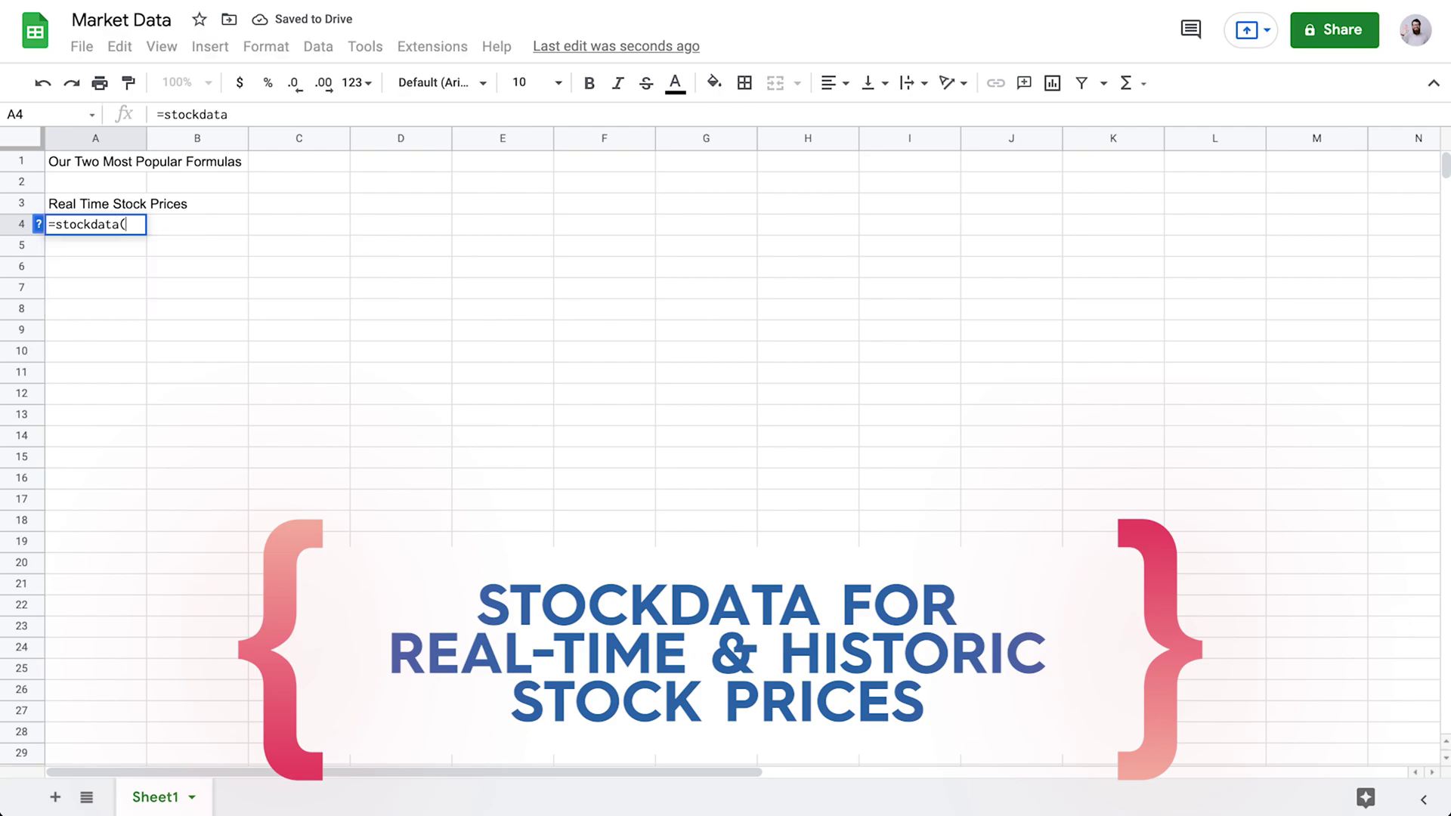
text("AAP)
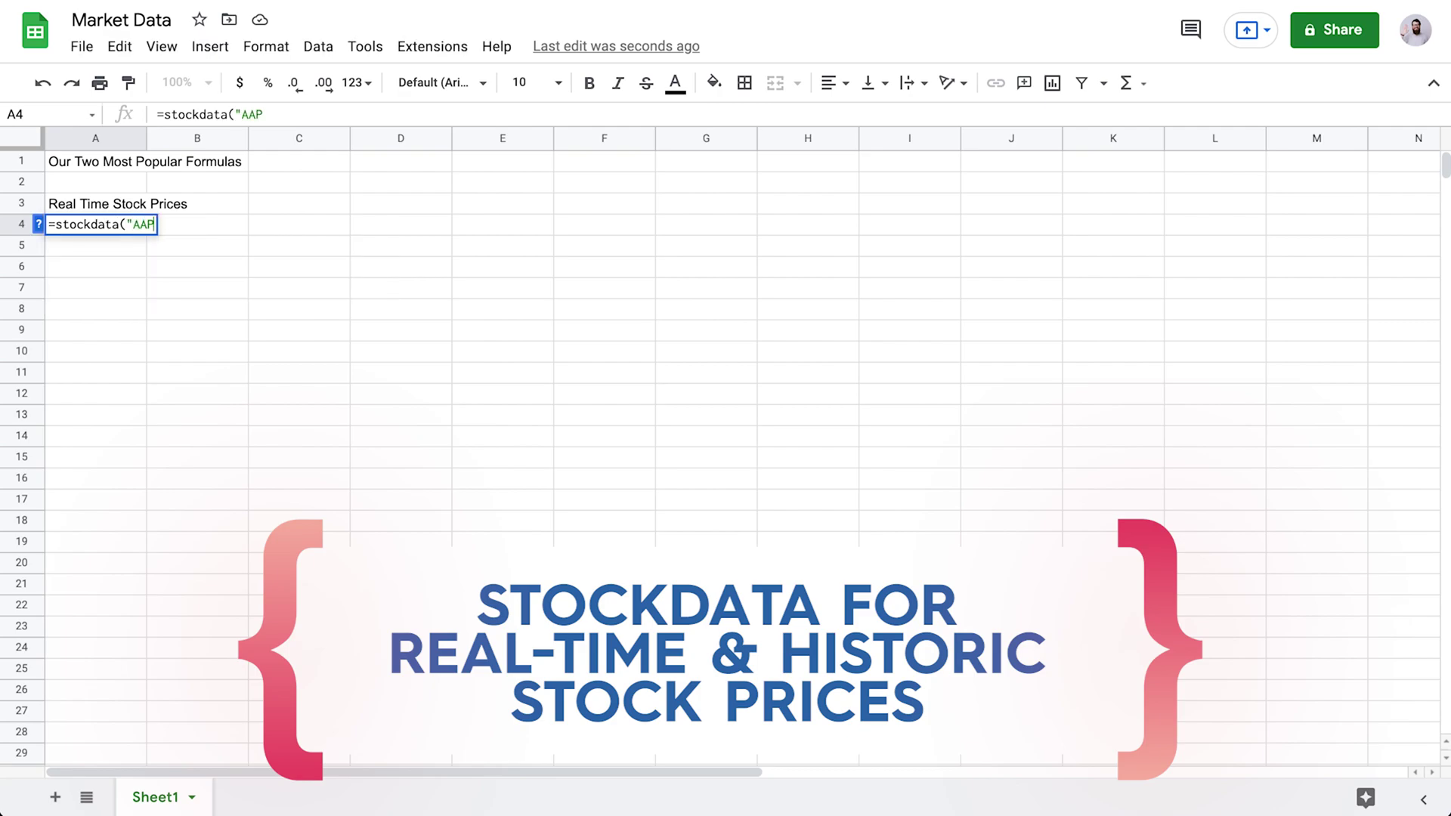
text(L"))
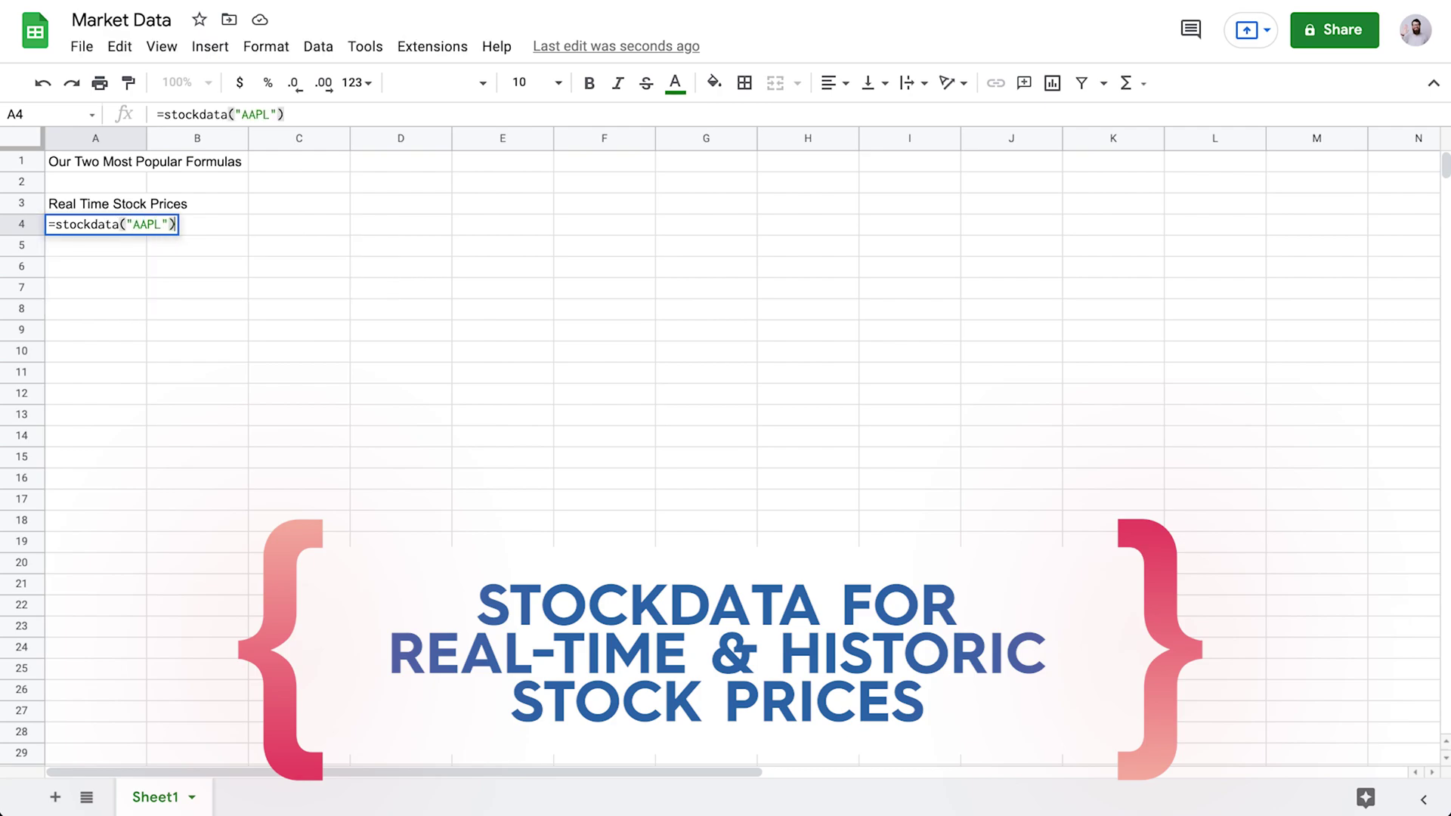
- Enter =stockdata("AAPL") in A4 so it returns 164.41
key(Return)
key(Up)
key(Right)
key(Right)
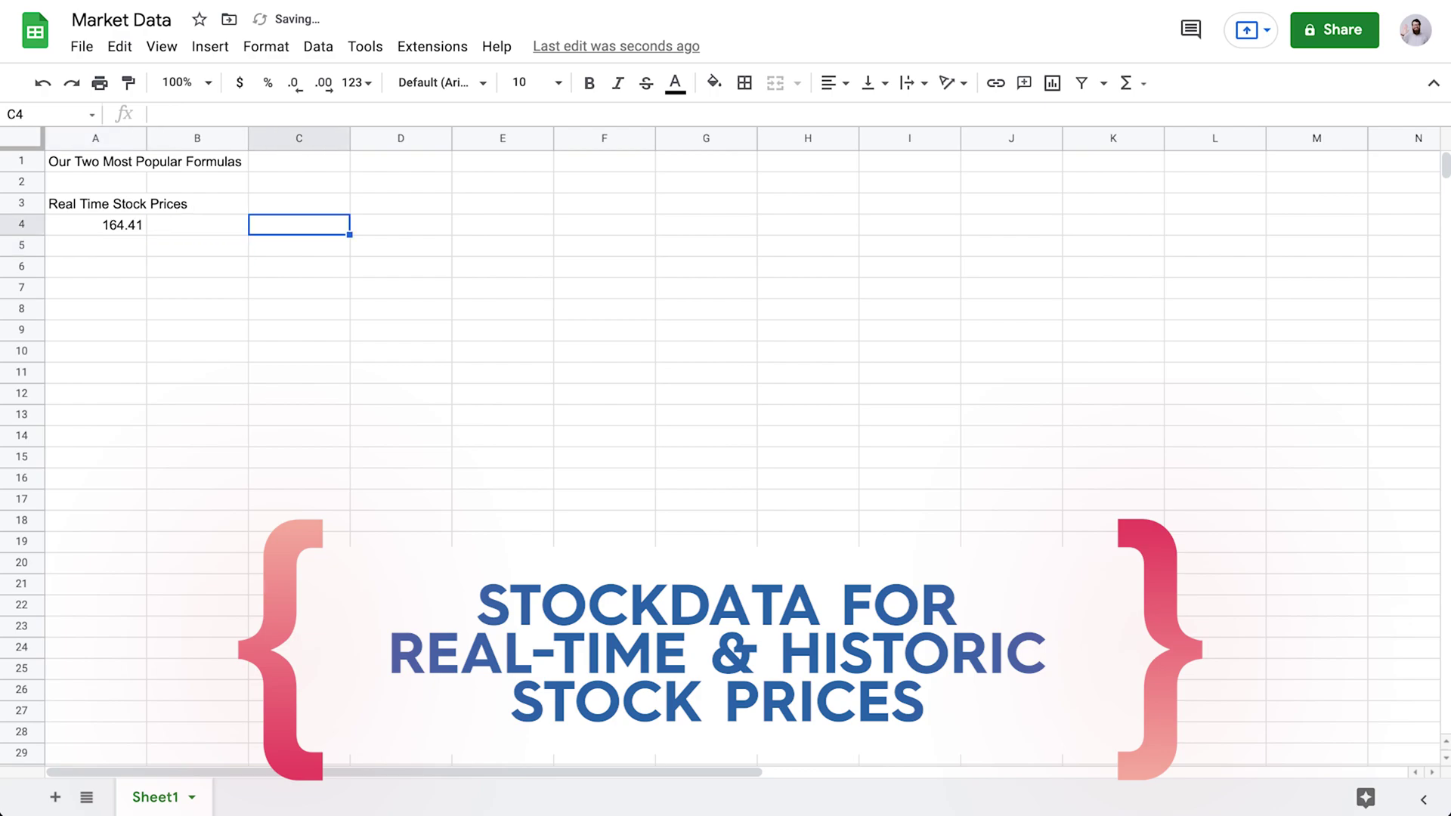
key(Up)
text(Rea)
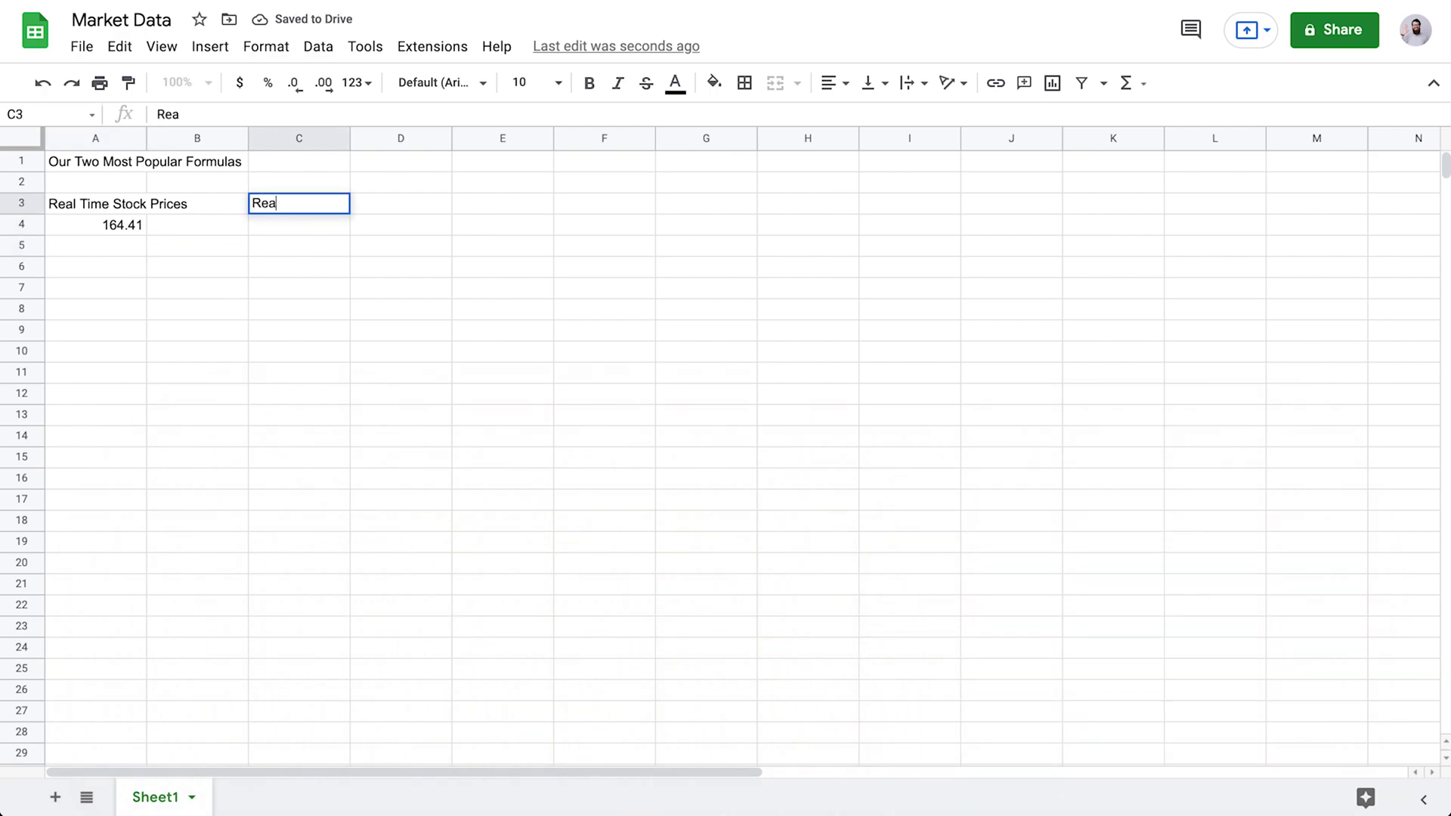
text(l Time Option)
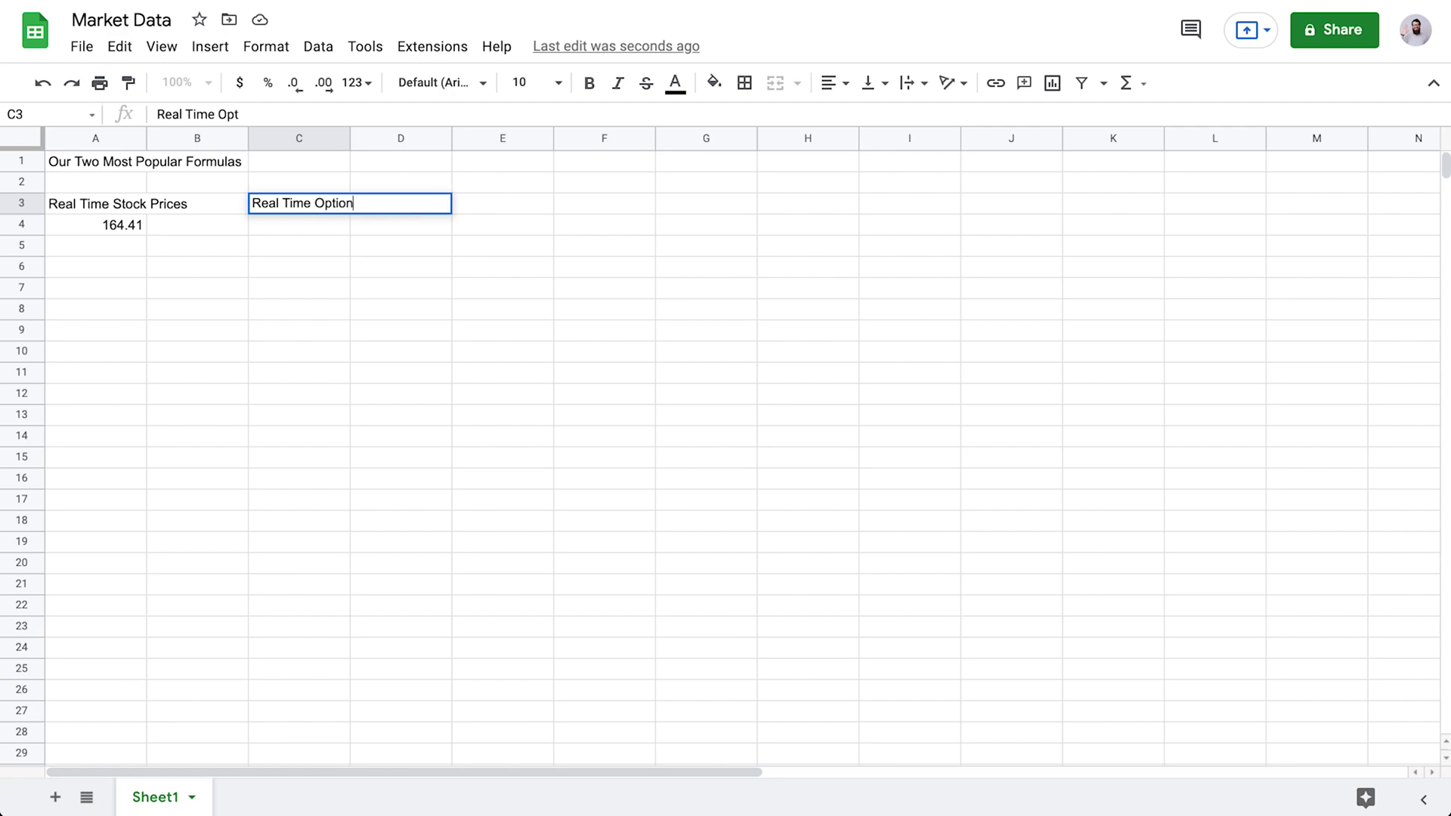
text( Prices)
- Label C3 'Real Time Option Prices' and enter =optiondata("AAPL240119C00150000") in C4, returning 37.28
key(Return)
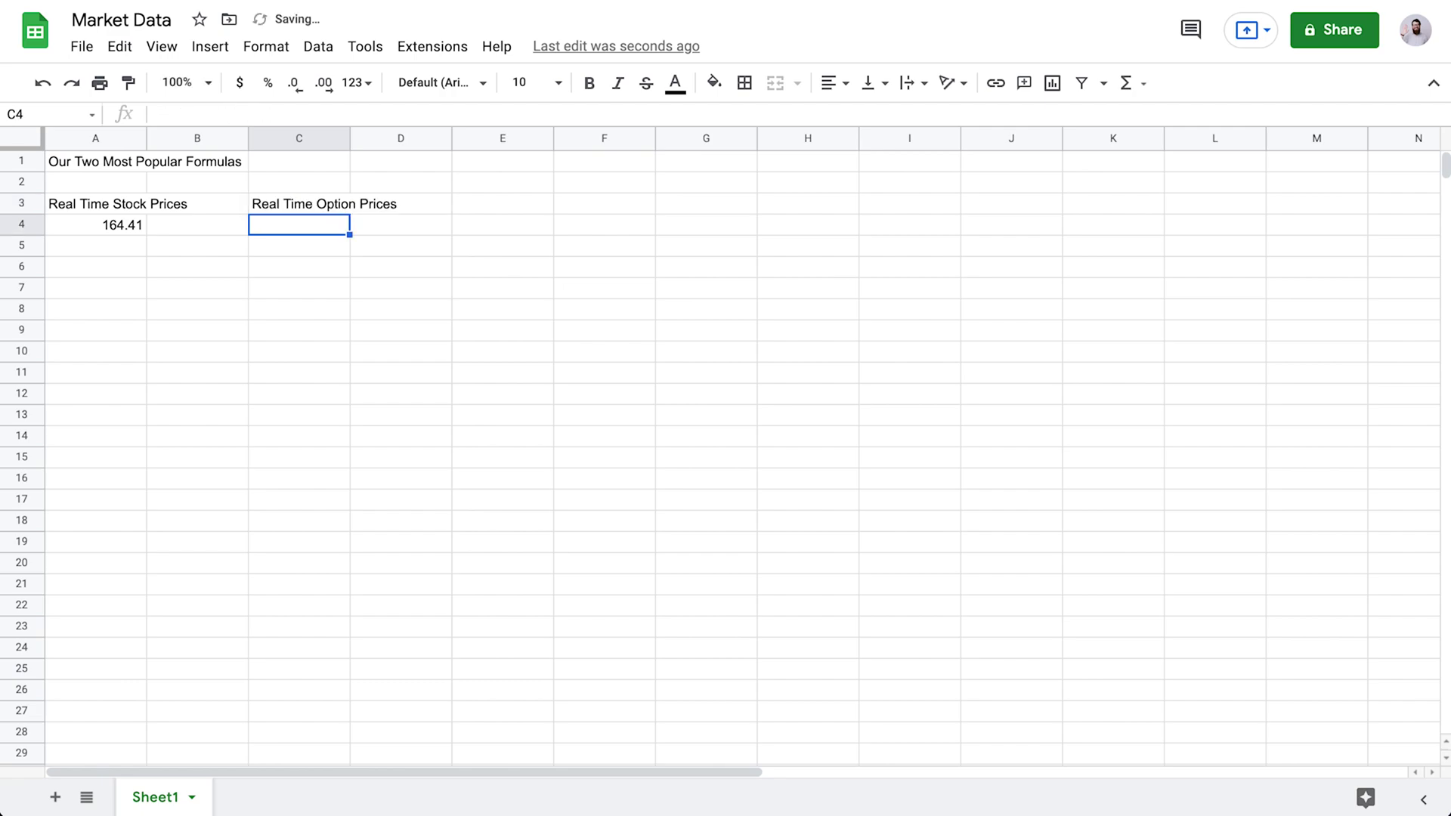
text(=optiondata)
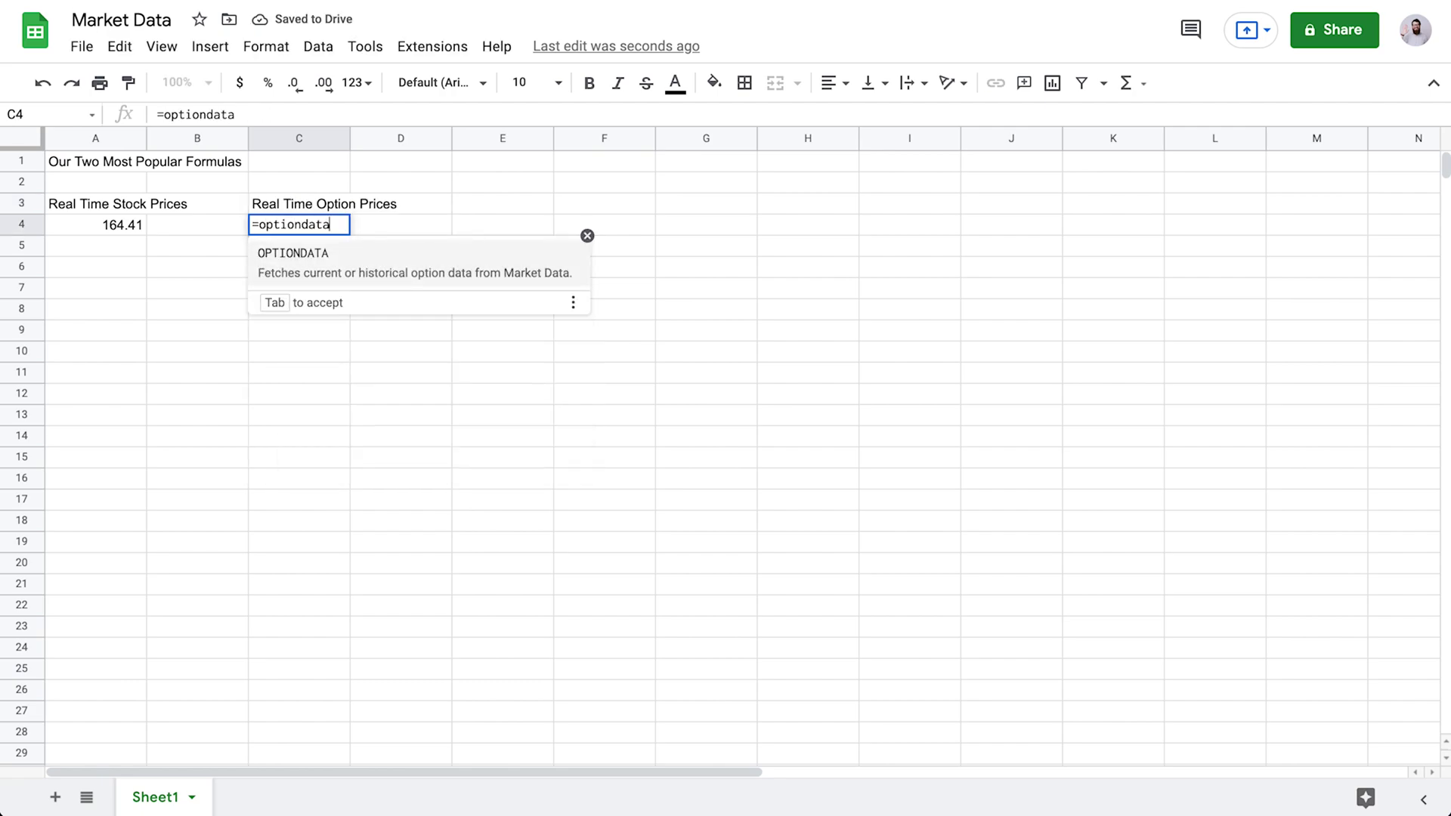
text((")
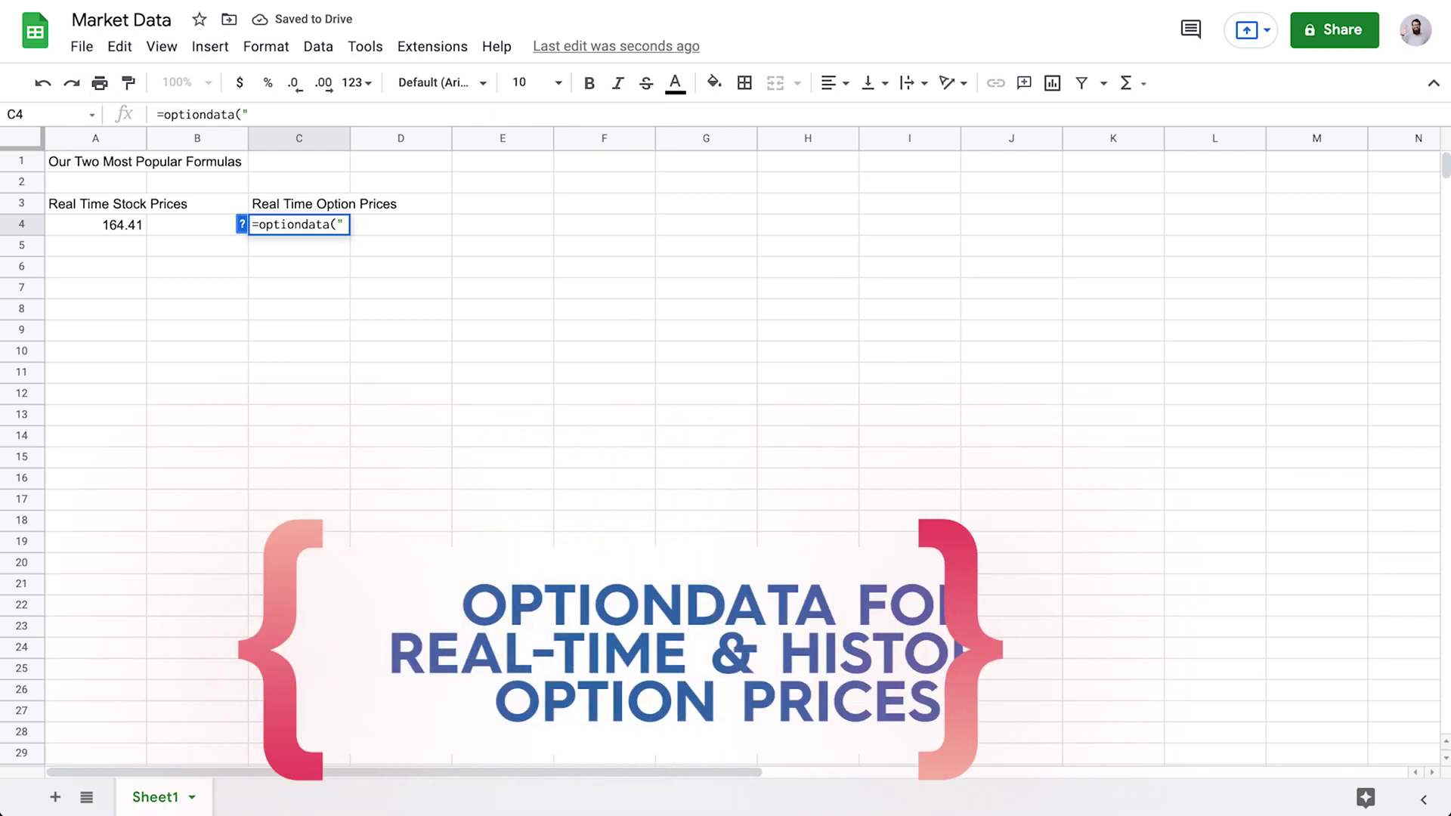
text(AAPL)
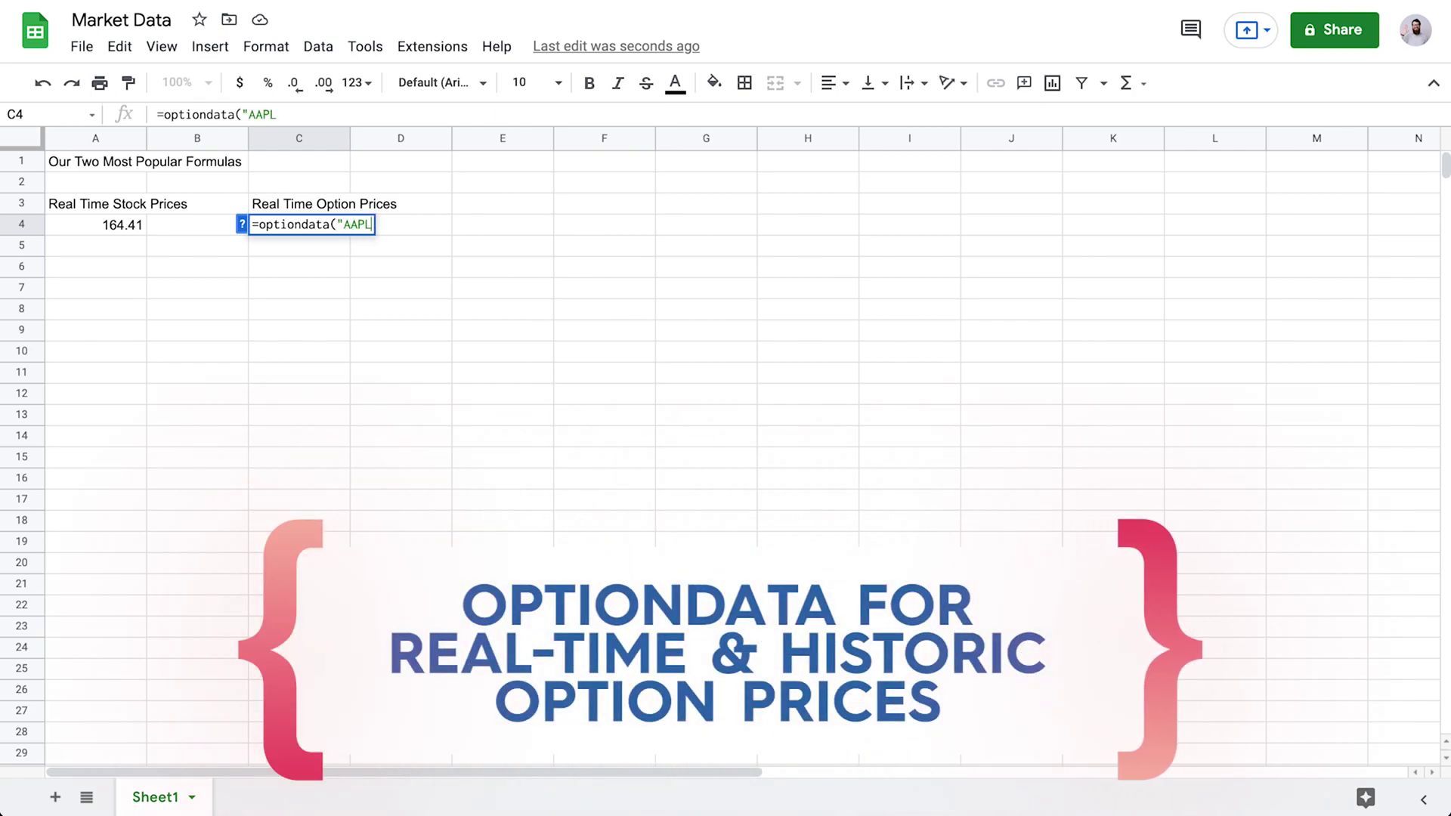
text(24)
text(0119C)
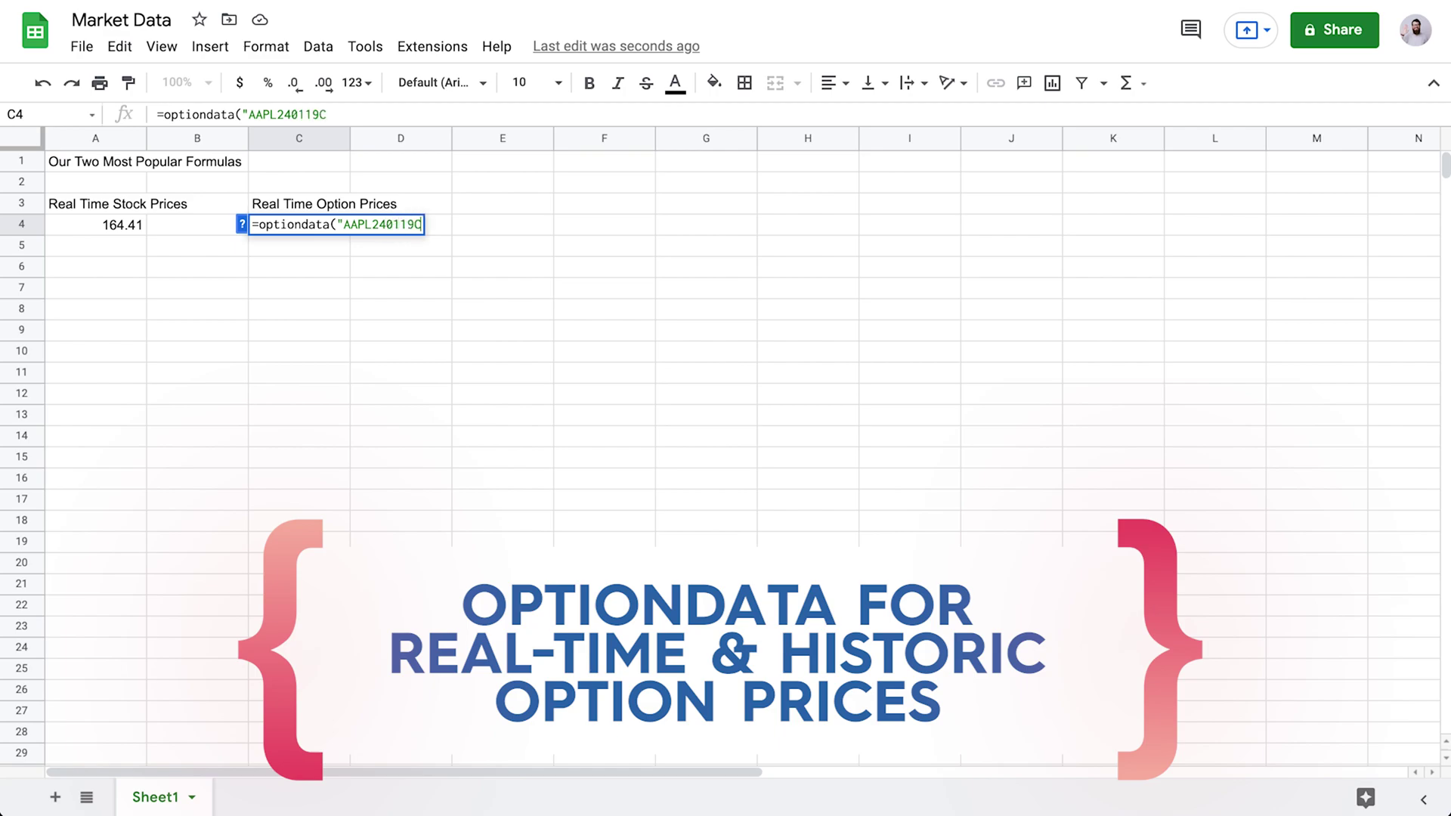
text(00)
text(150000)
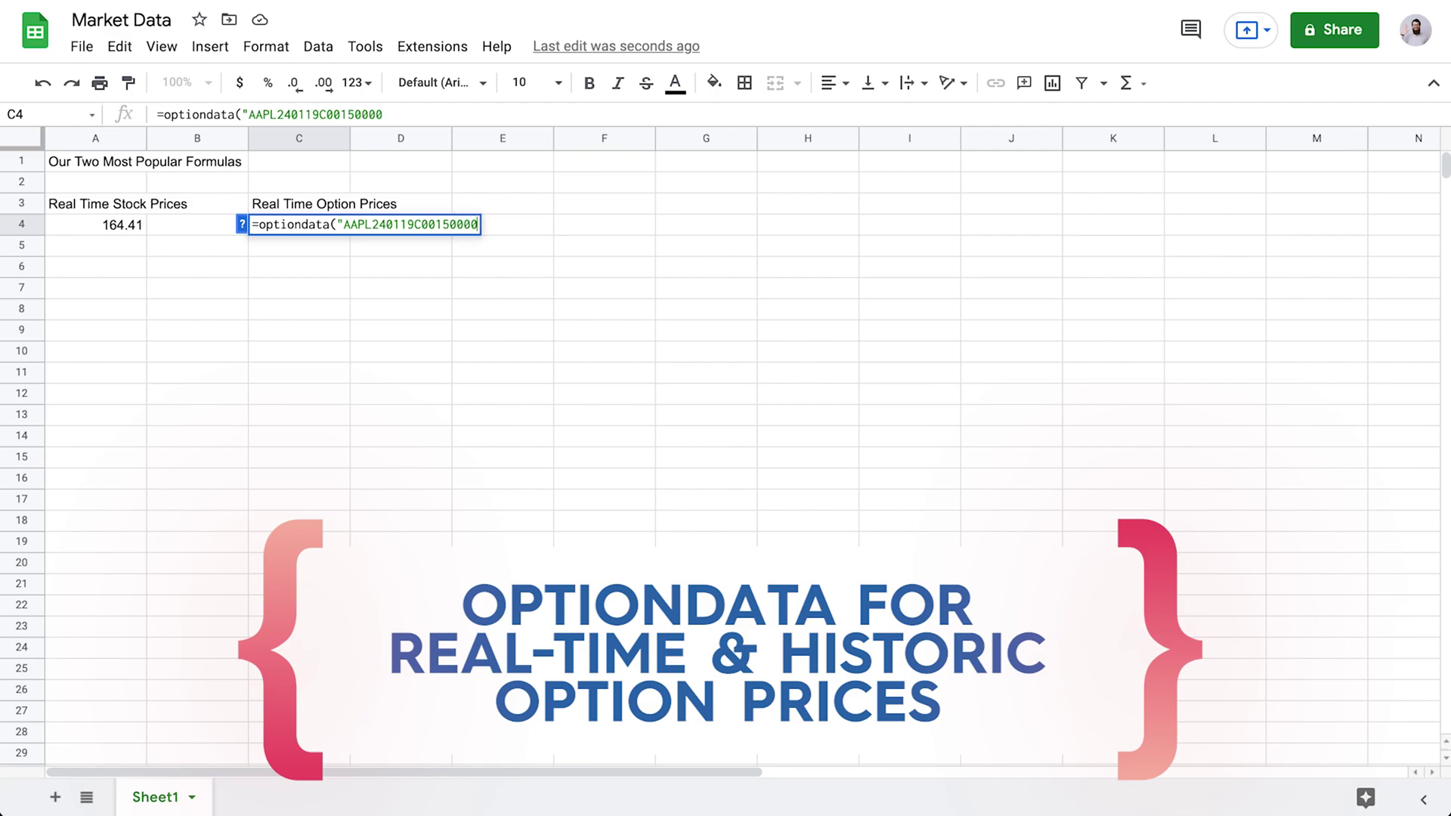
text("))
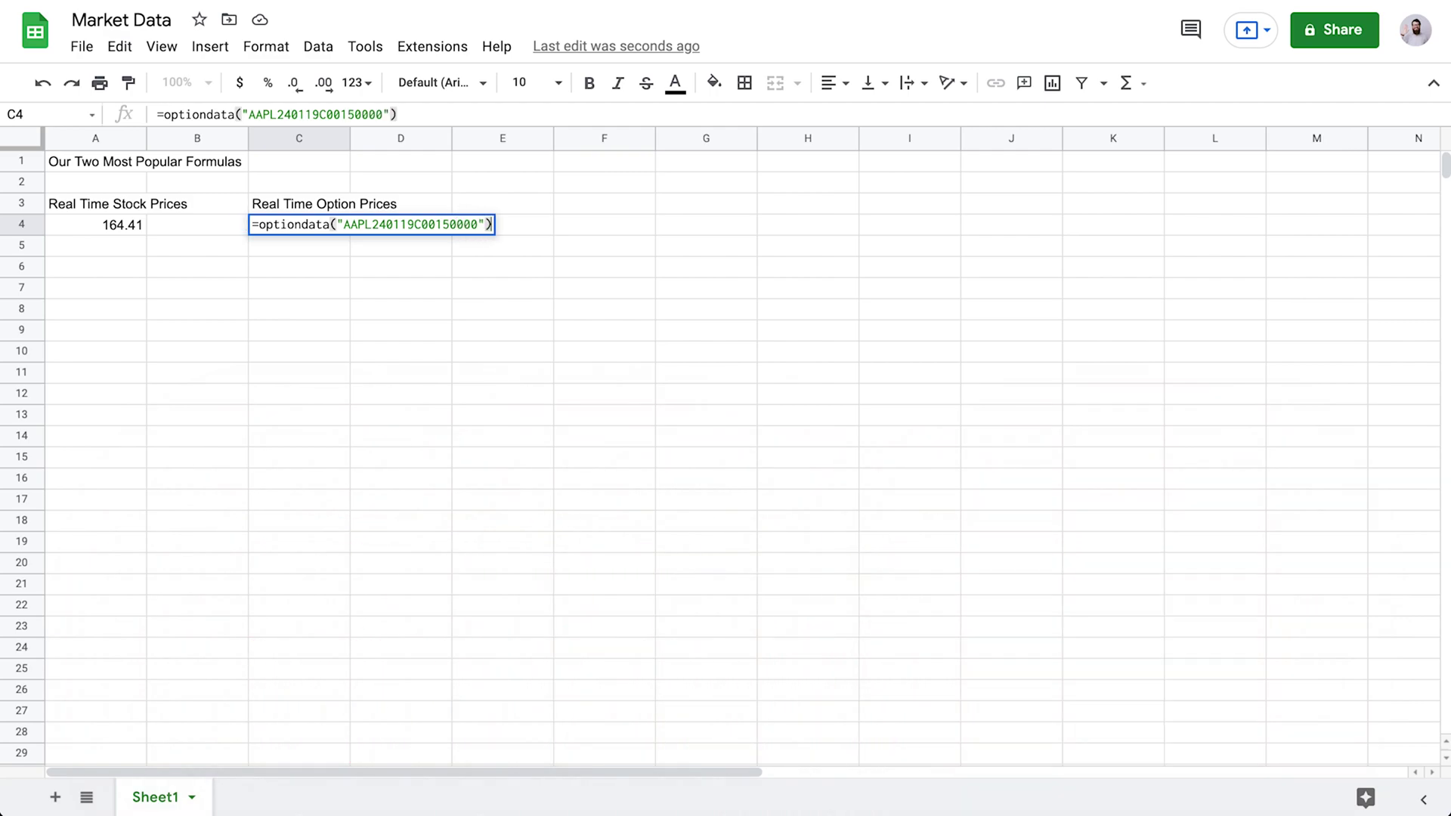
key(Return)
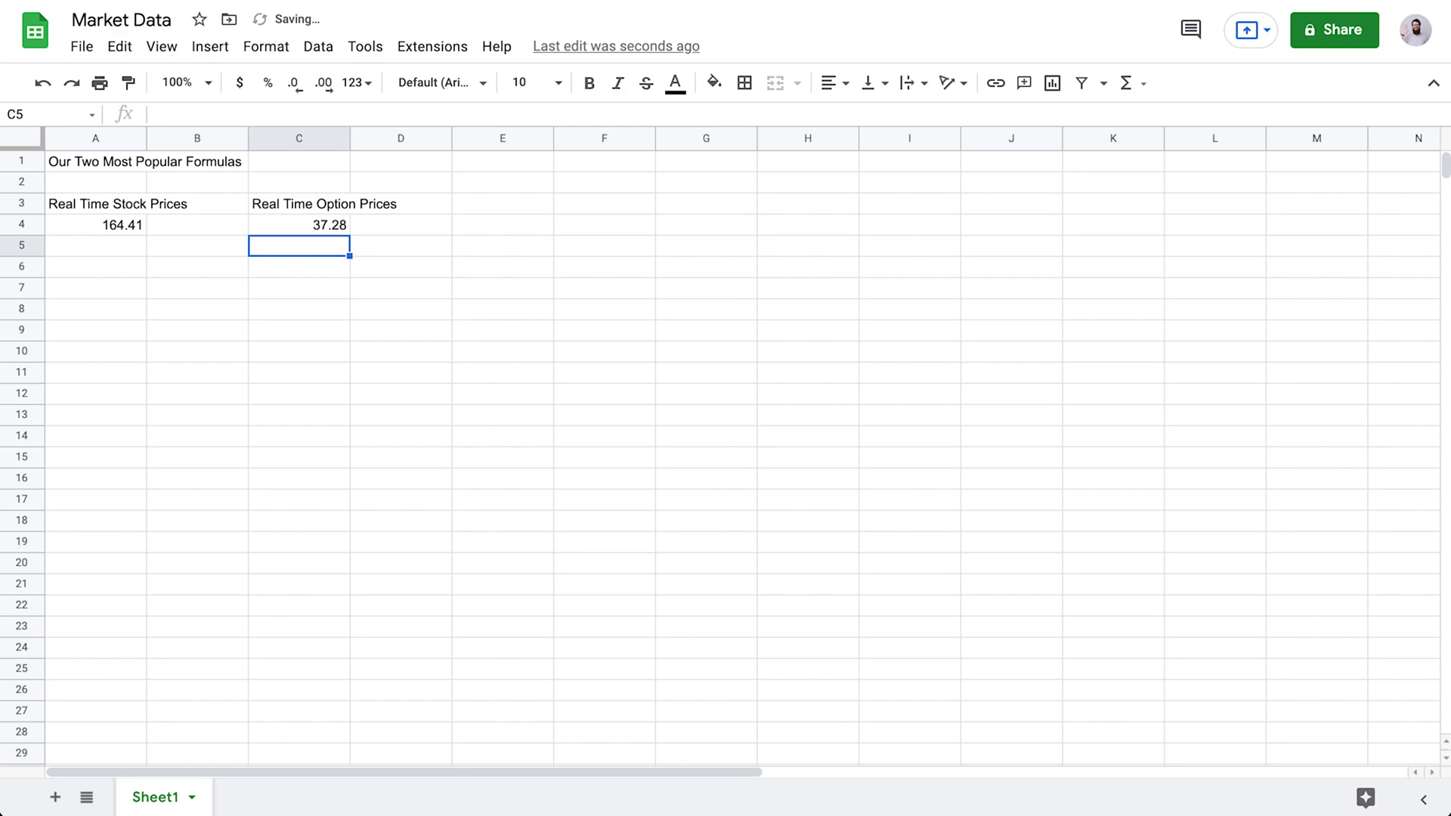
- Start the Market Data add-on sidebar and follow its Authentication link to the website
click(456, 52)
mouse_move(468, 246)
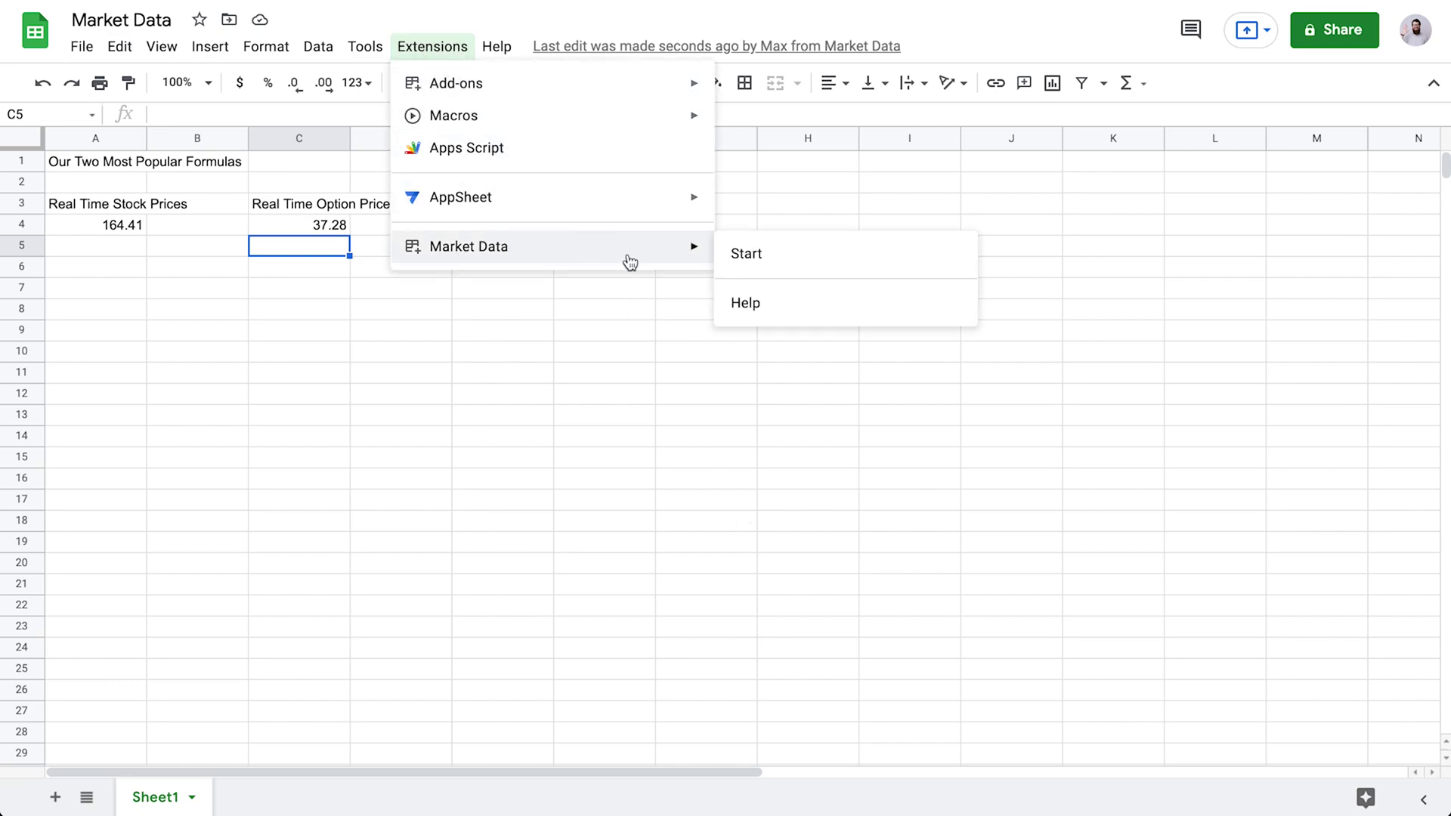
click(748, 254)
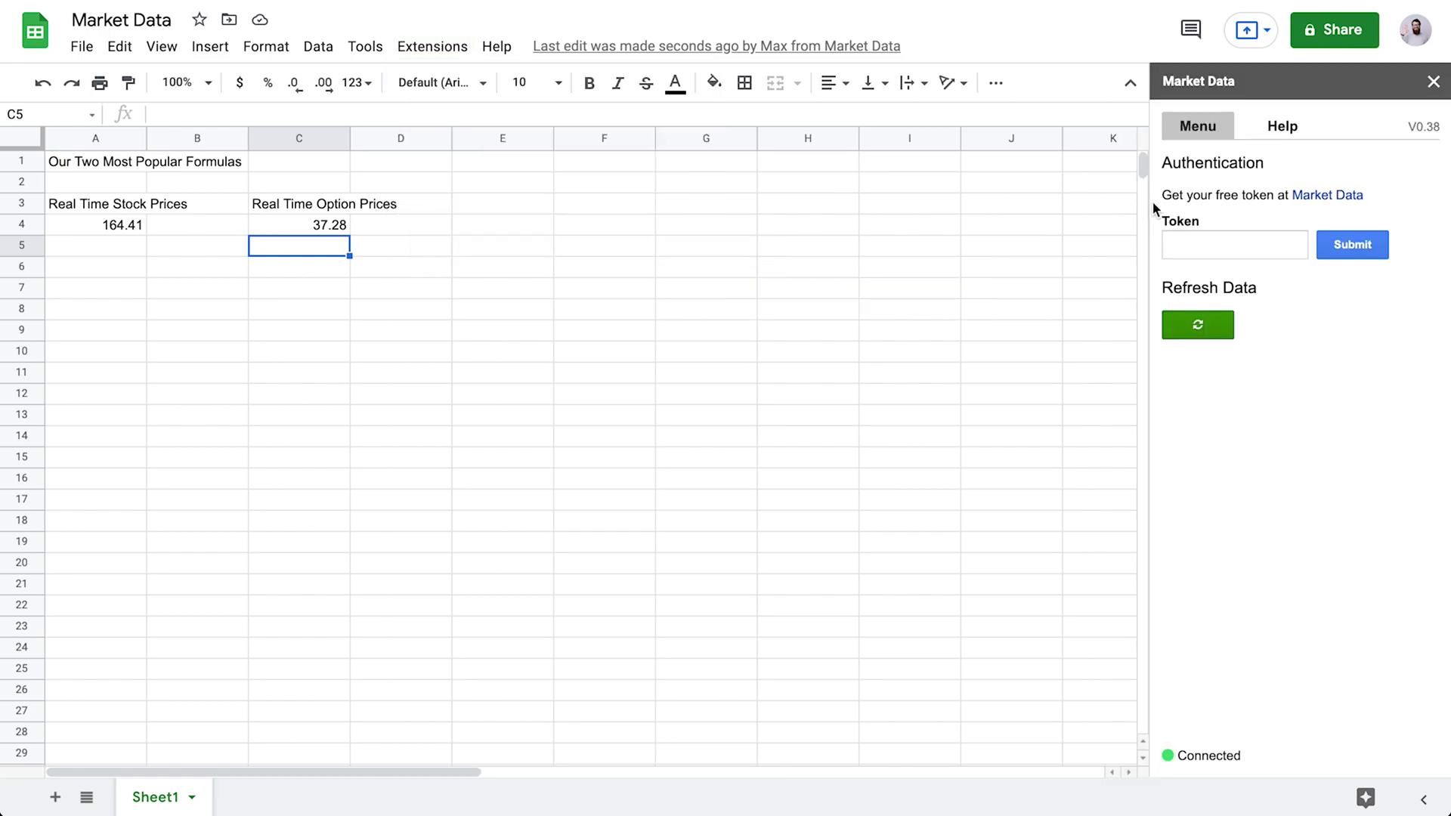
click(1315, 202)
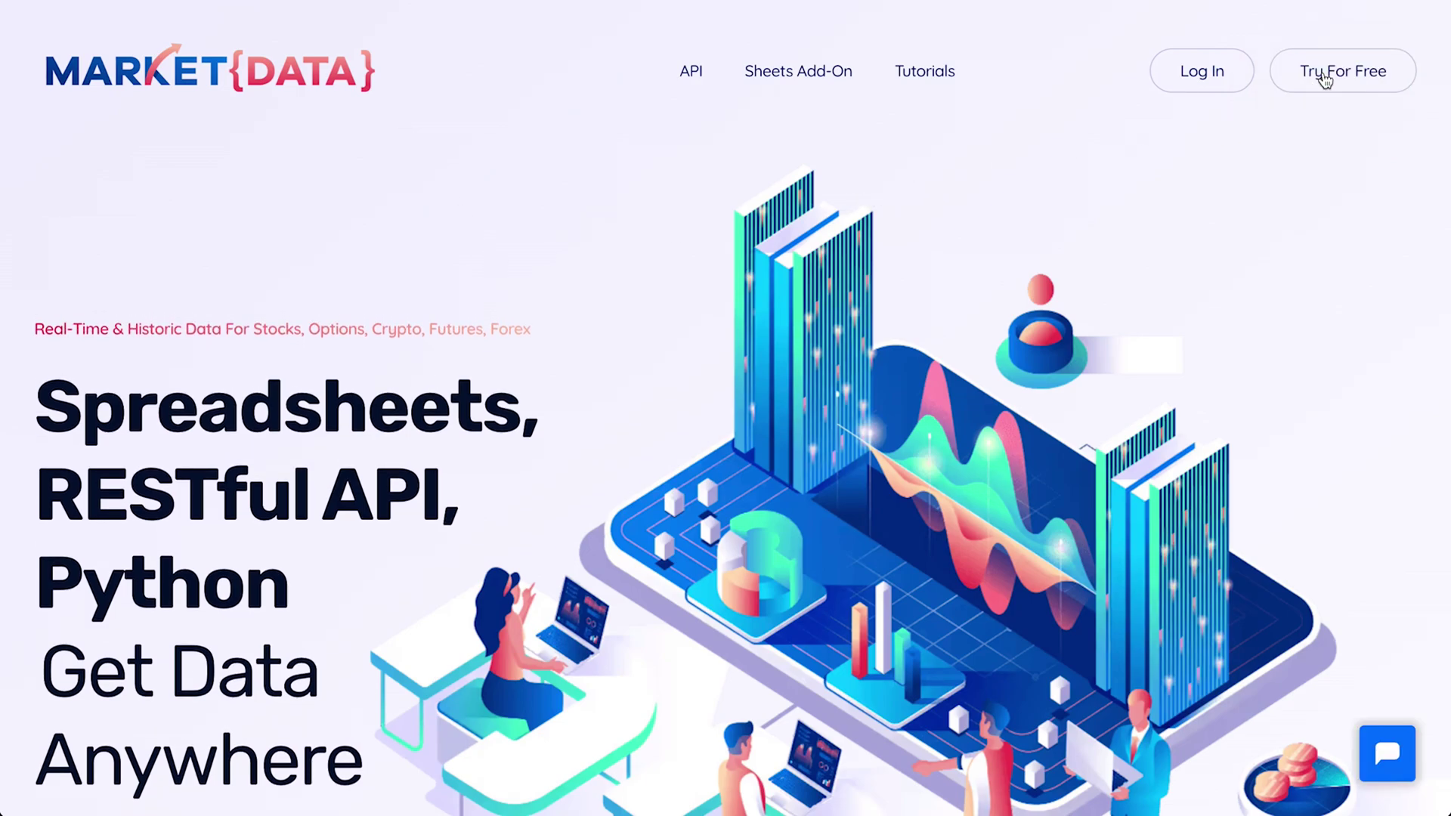
- Complete the Try For Free form with name, United States, email and phone, and send it
click(1327, 77)
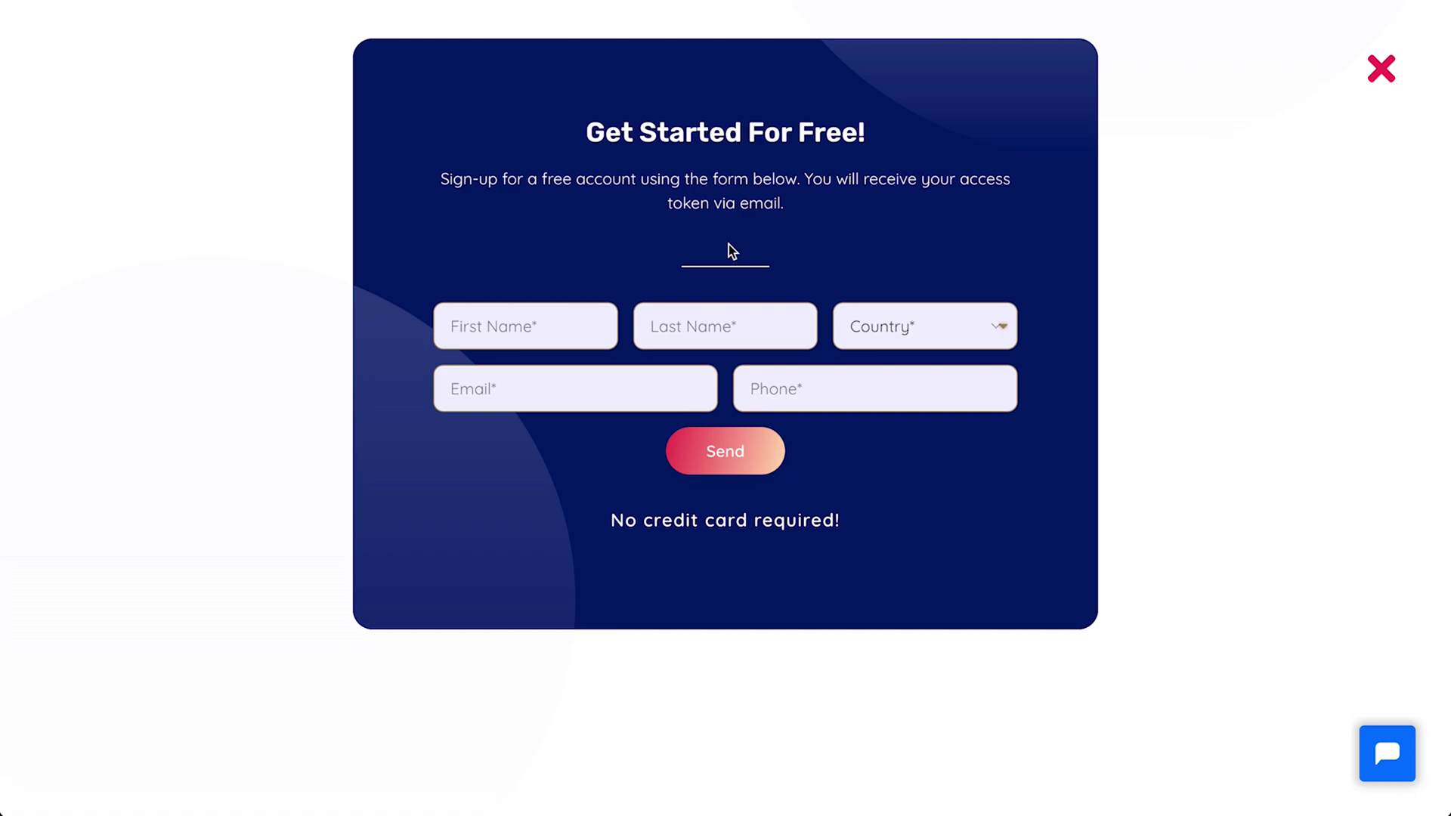
click(541, 312)
text(Max)
key(Tab)
text(Market)
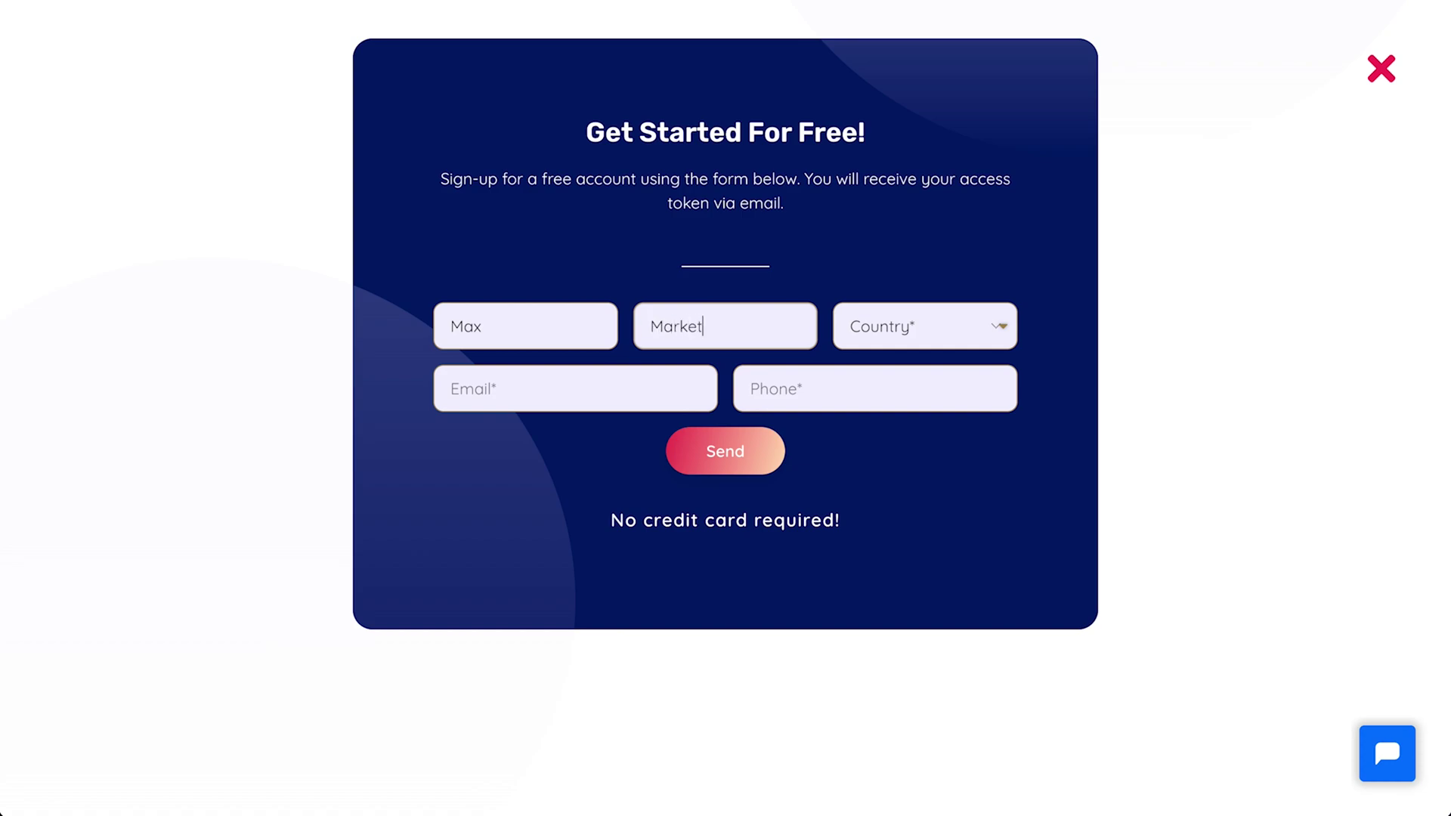
text( Data)
key(Tab)
key(Down)
key(Tab)
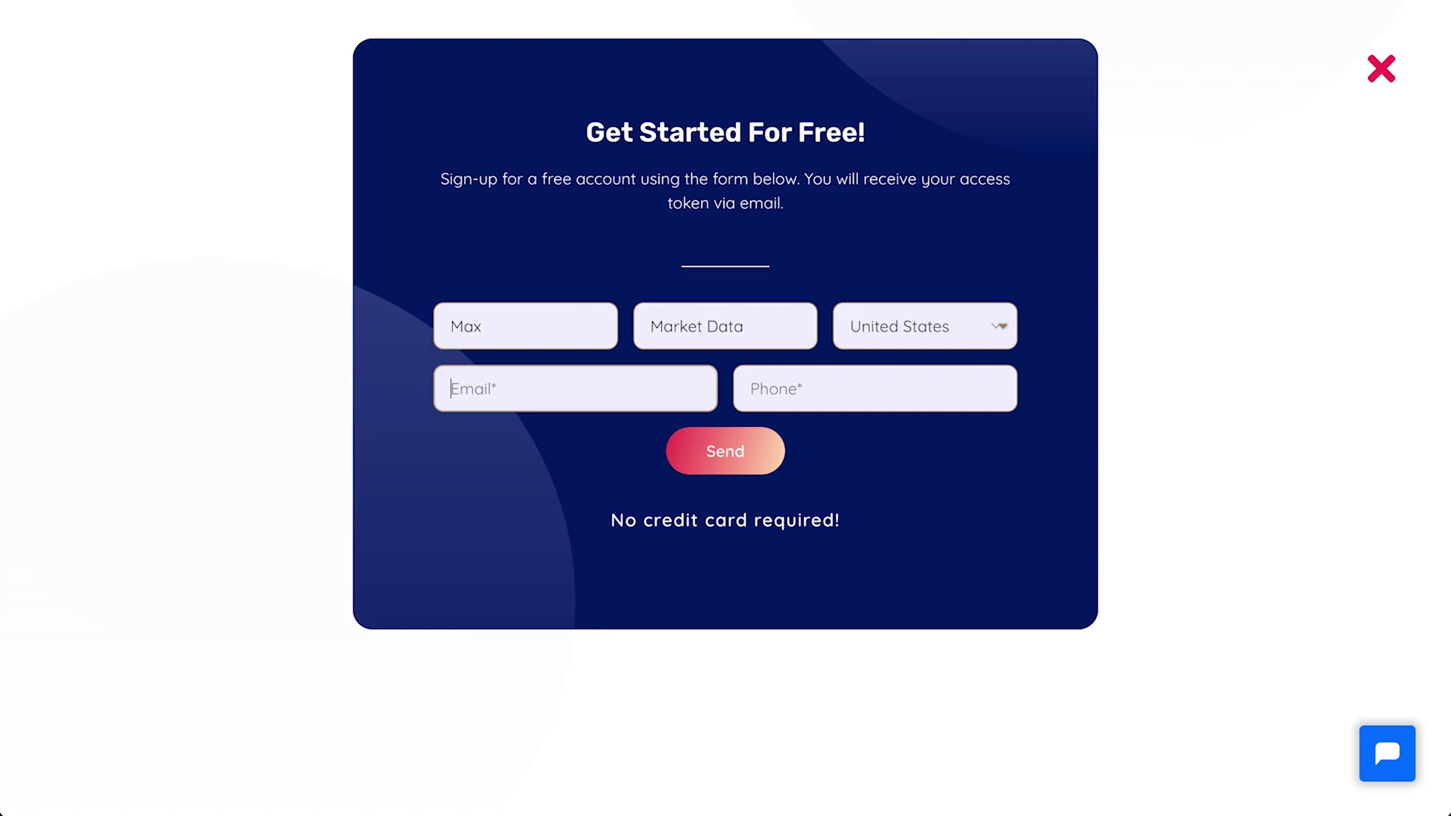
key(Tab)
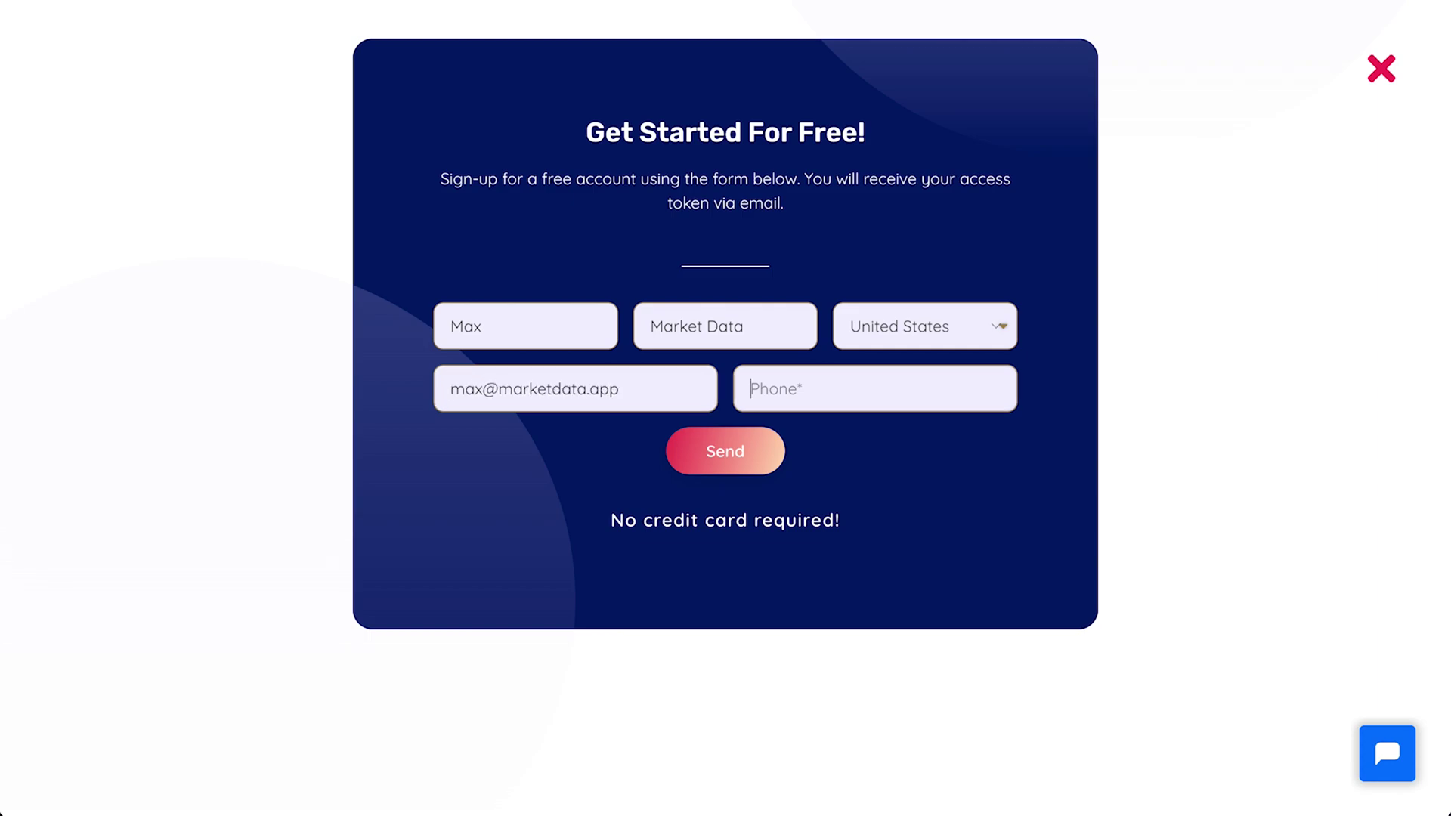
text(341-)
text(555-0045)
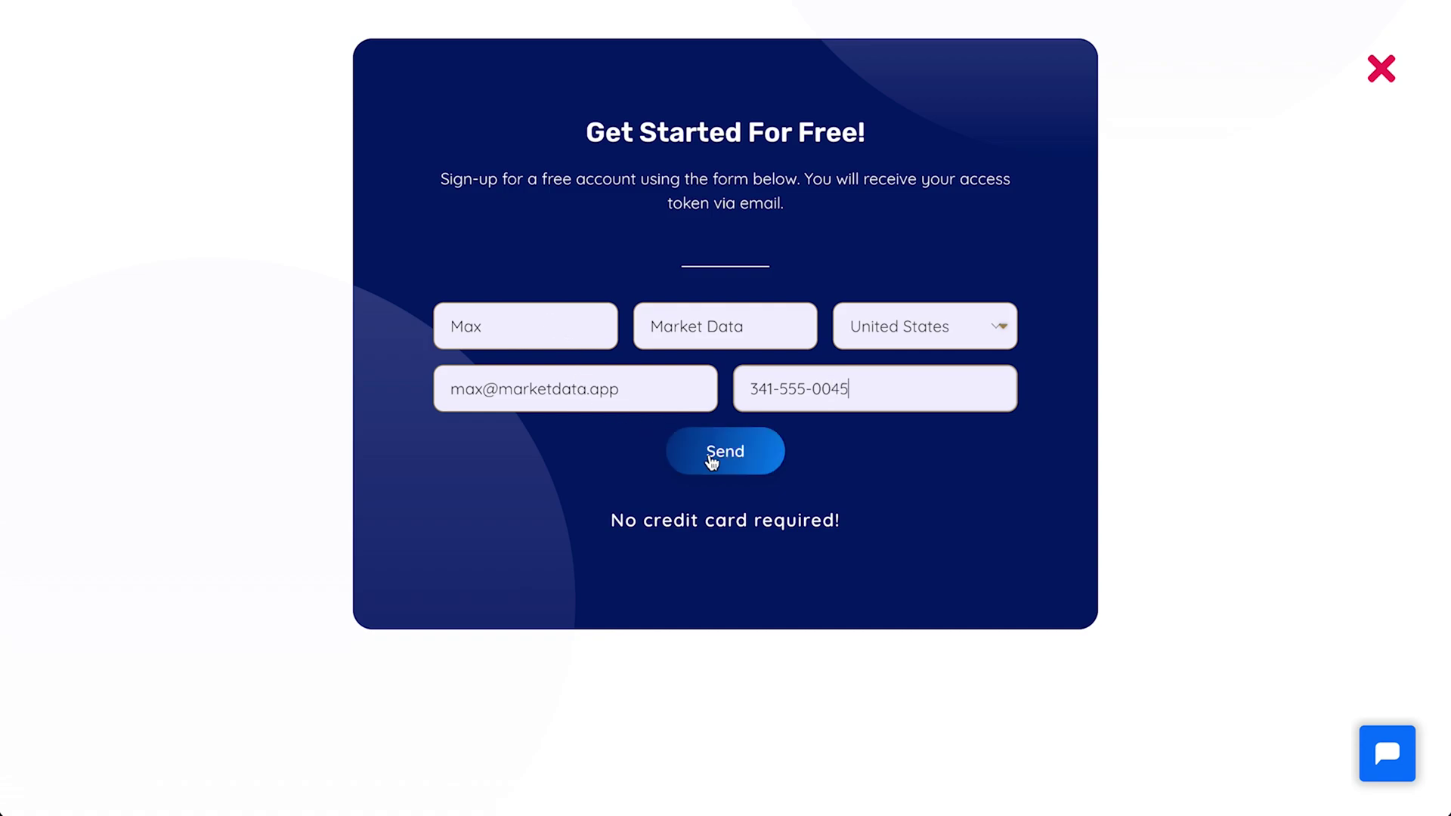
click(736, 454)
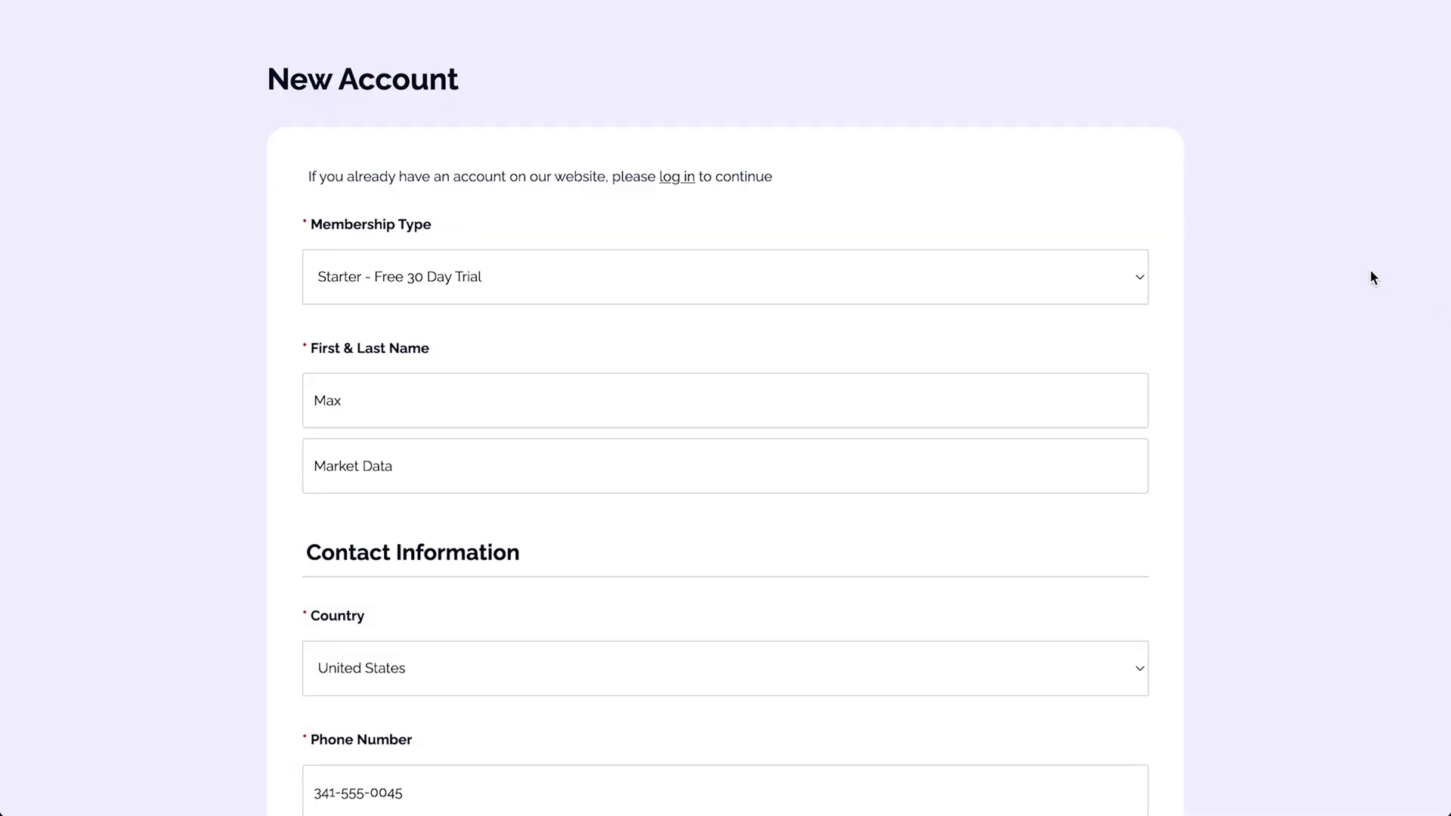
- Choose the 'Trader - Free 30 Day Trial' membership and accept the terms
click(1138, 274)
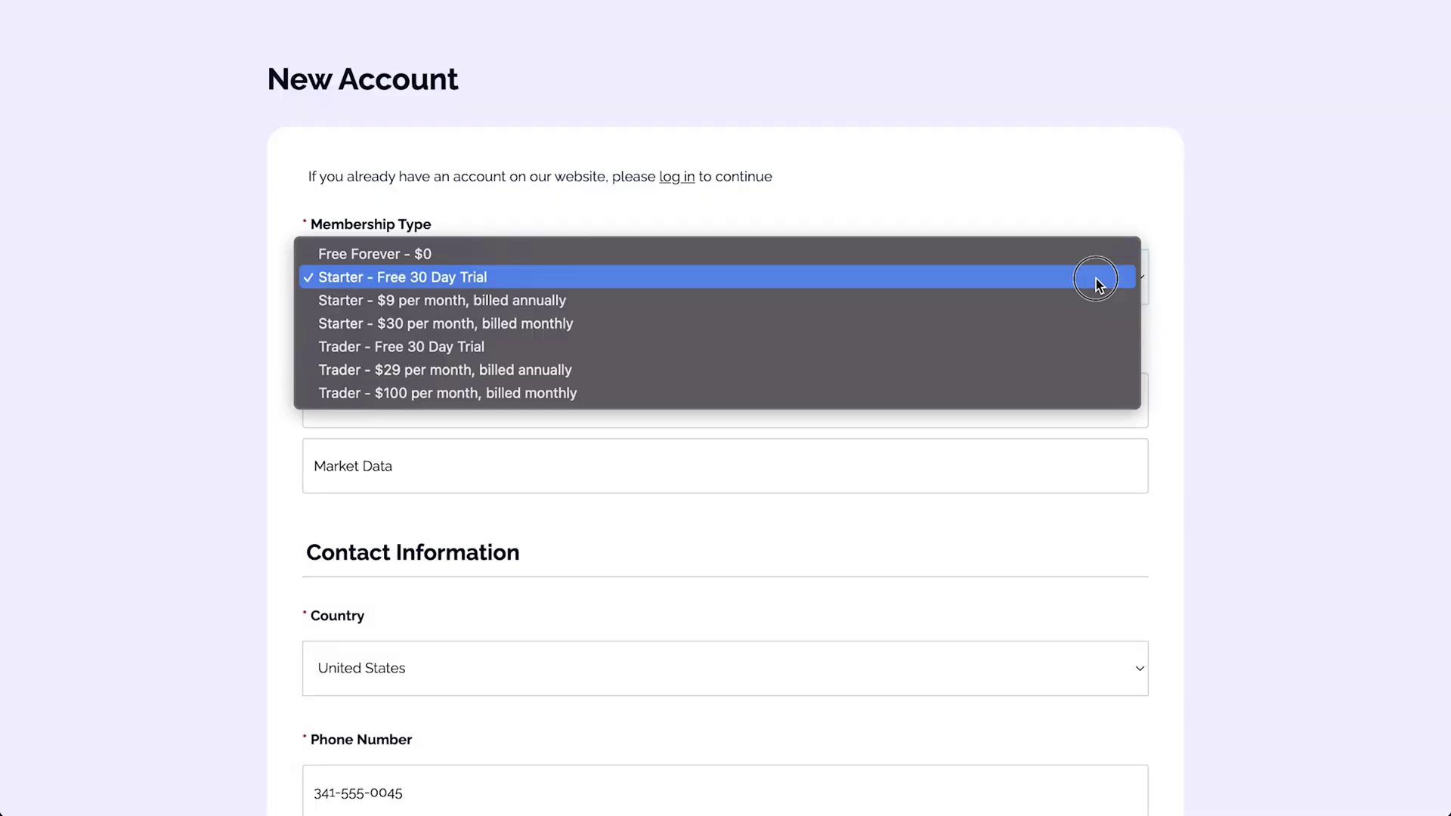
click(1060, 347)
scroll(820, 422, down, 5)
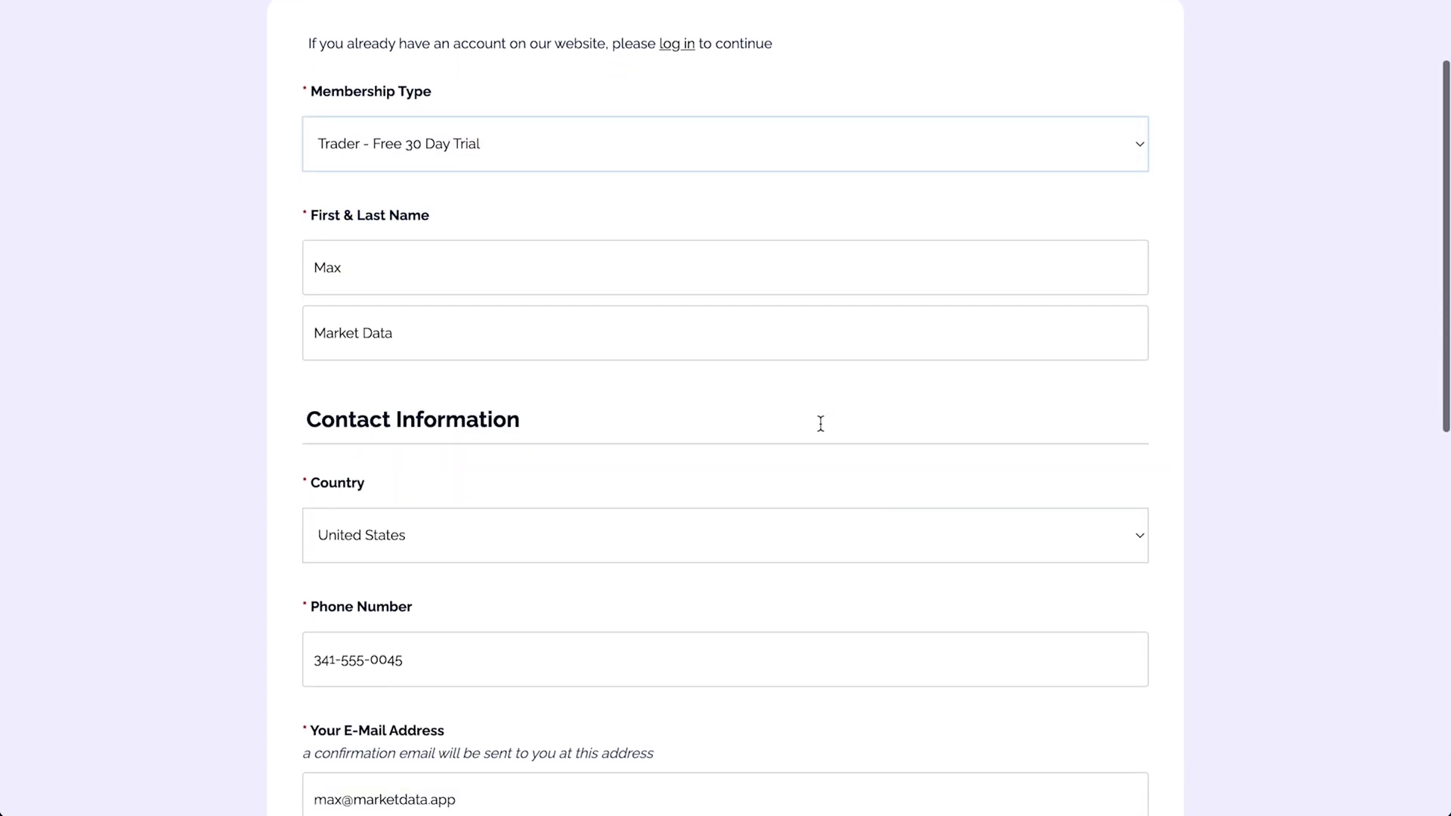
click(348, 415)
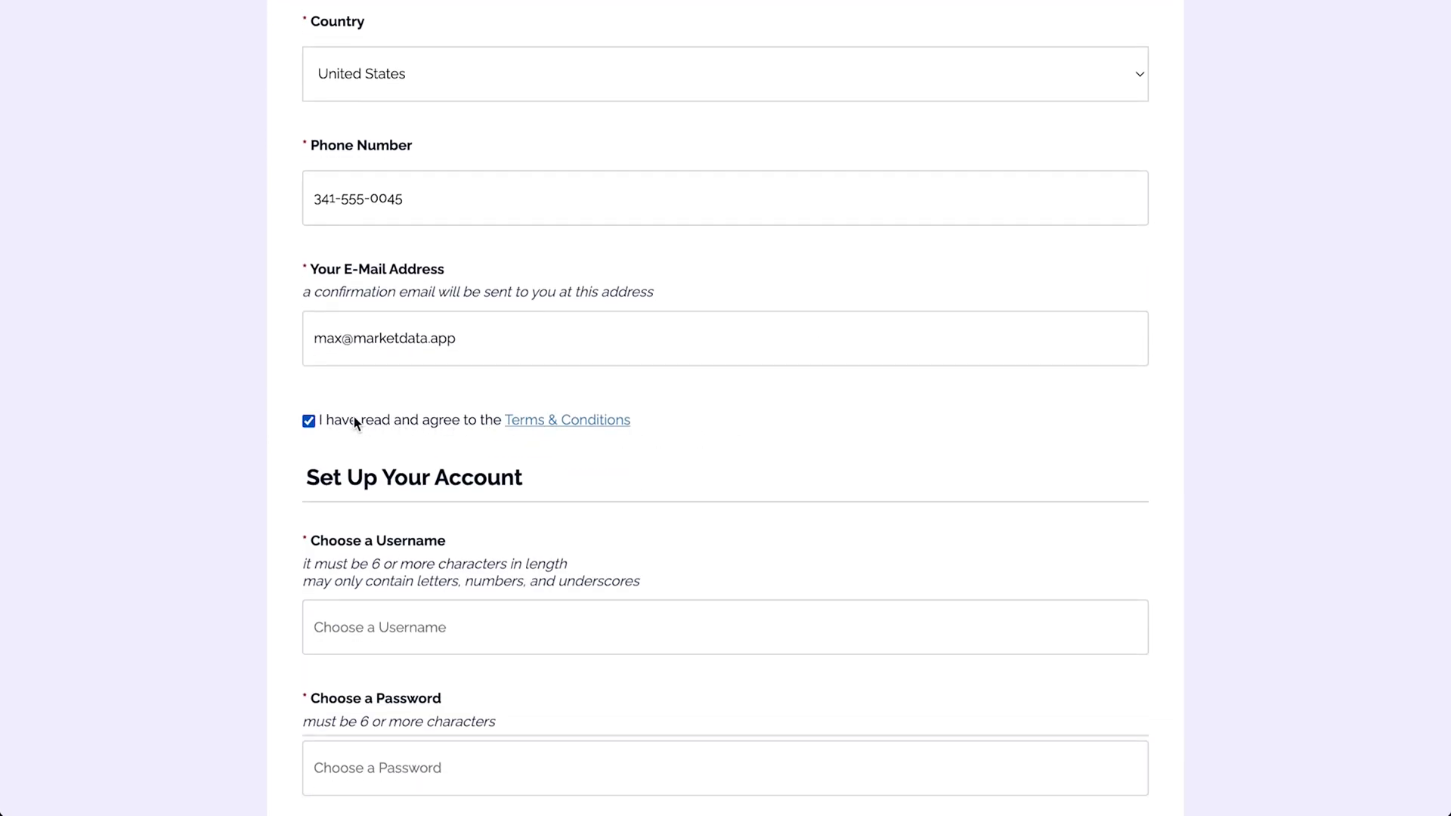
scroll(356, 416, down, 2)
- Submit the sign-up with username max-marketdata and a confirmed password
click(396, 411)
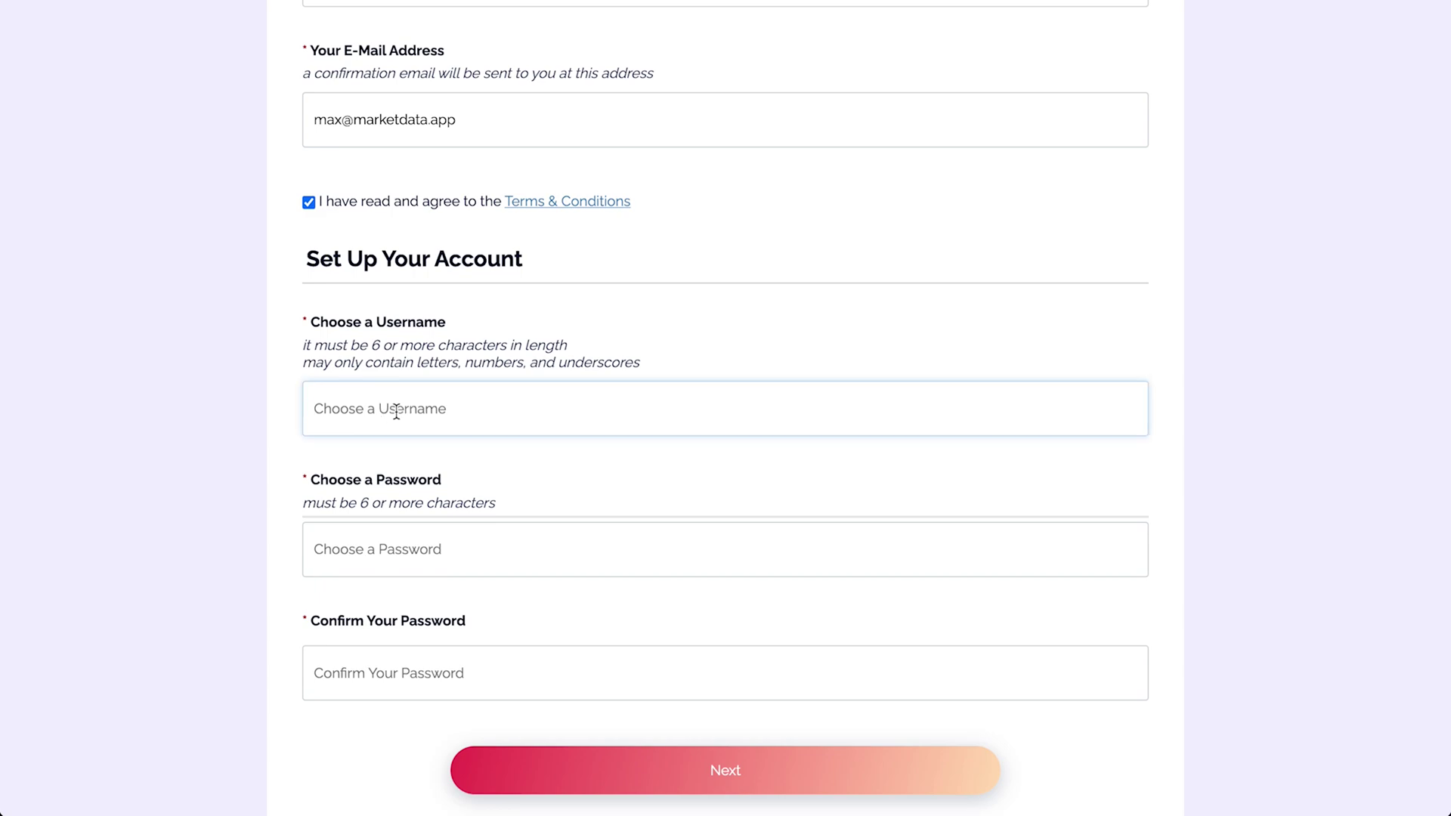
key(Tab)
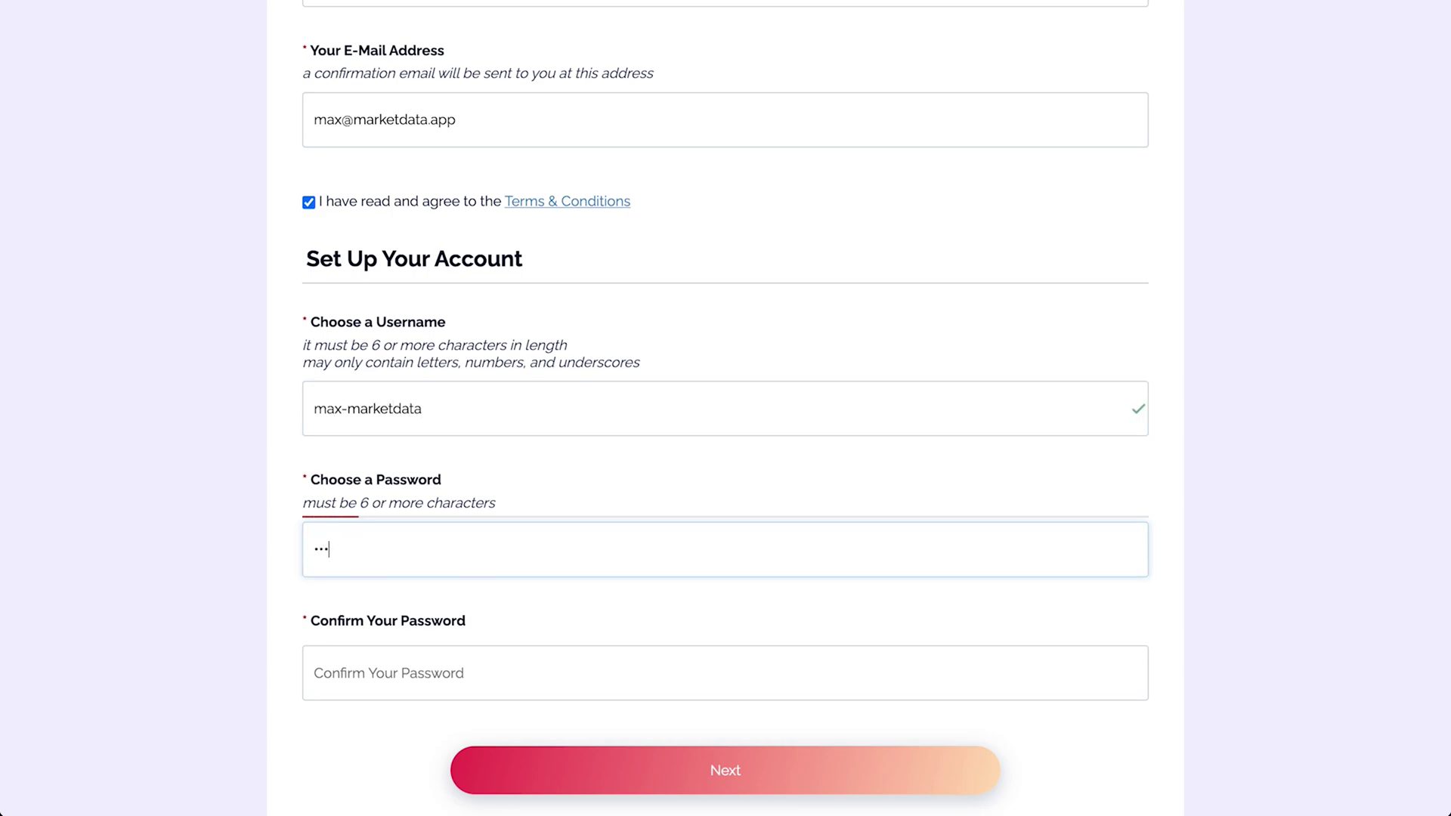
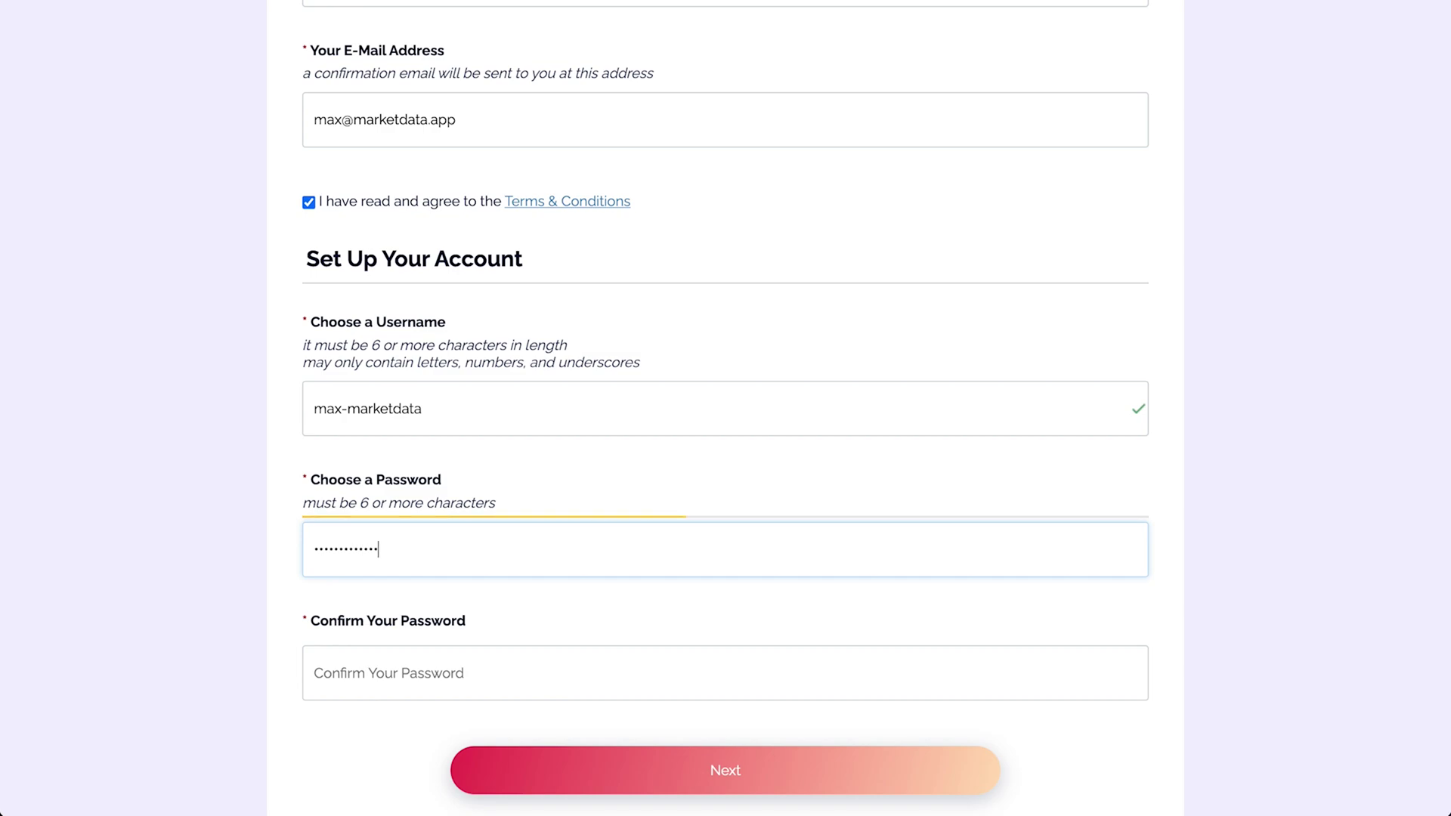
key(Tab)
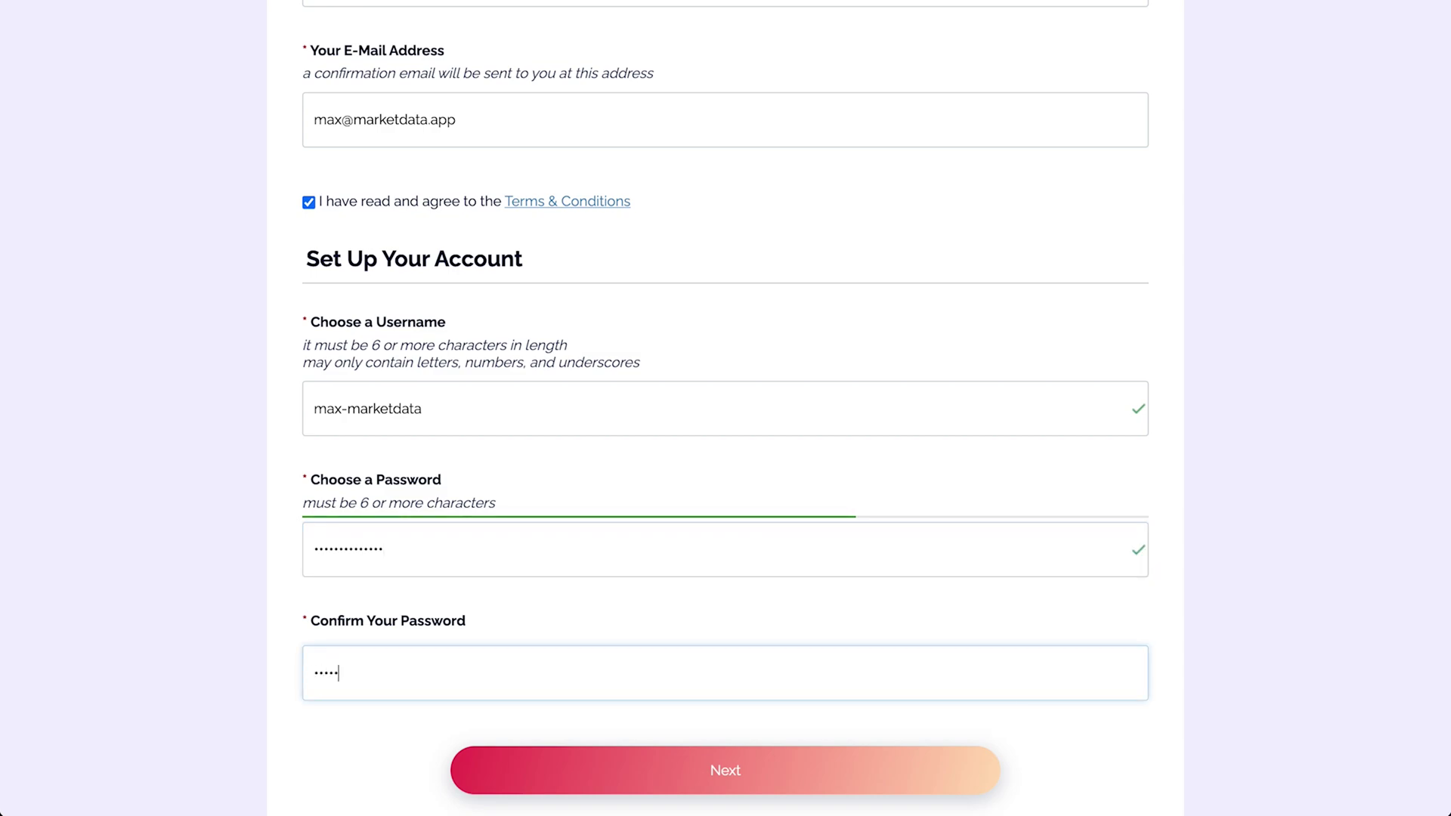
click(123, 375)
scroll(122, 406, down, 2)
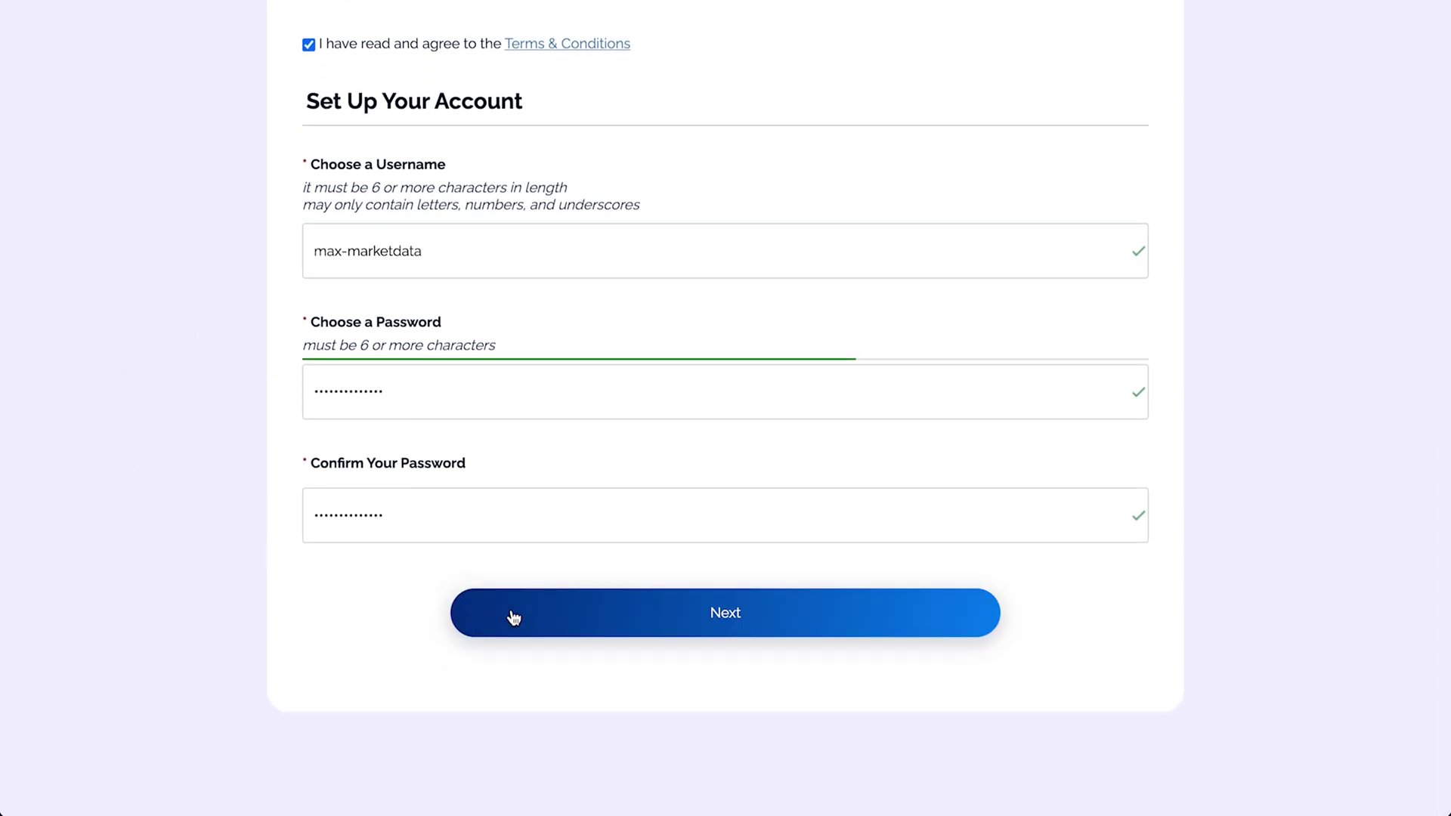
click(512, 619)
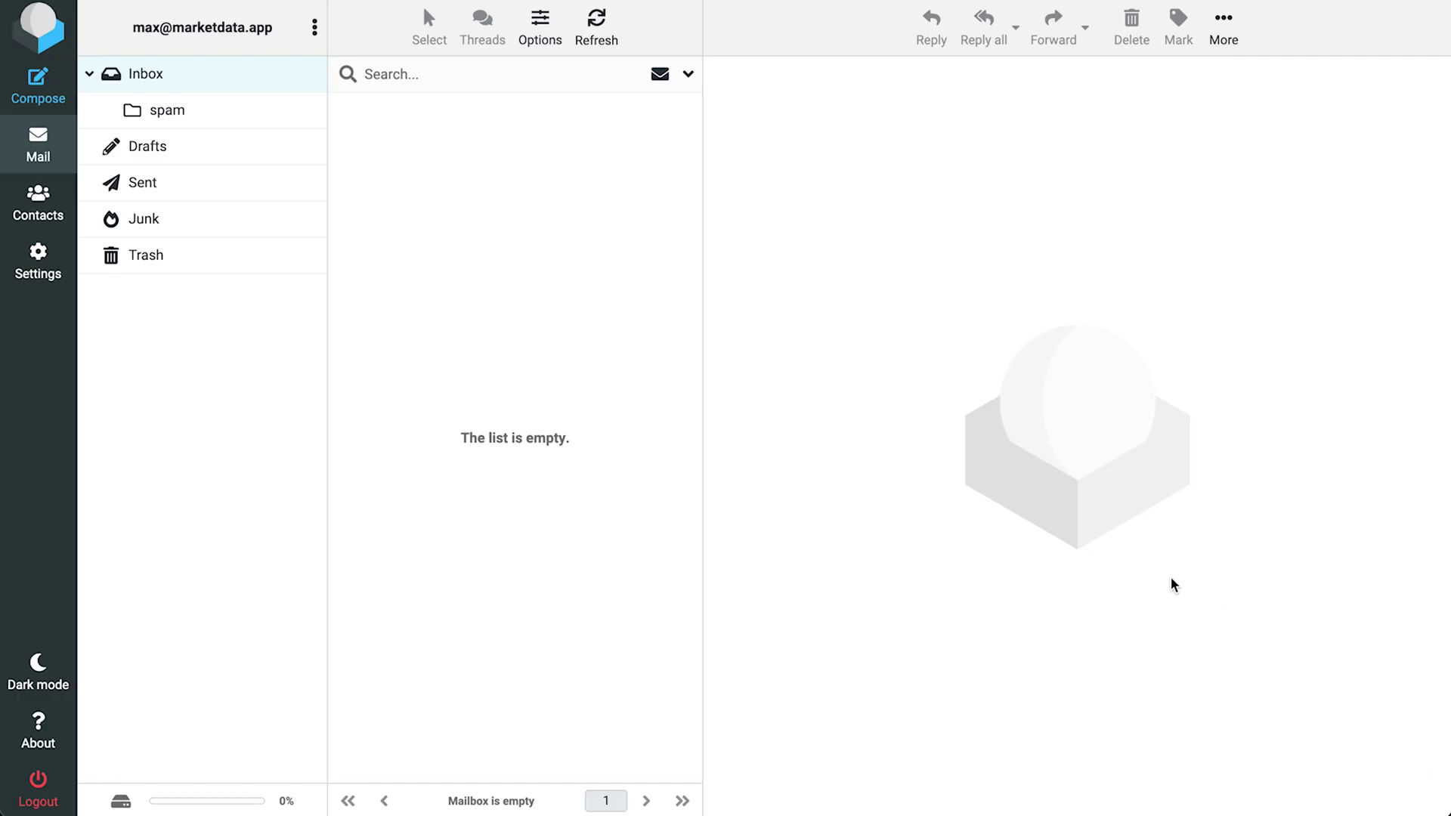
- Refresh the inbox, open 'New Market Data Token Generated', and copy the token
click(601, 43)
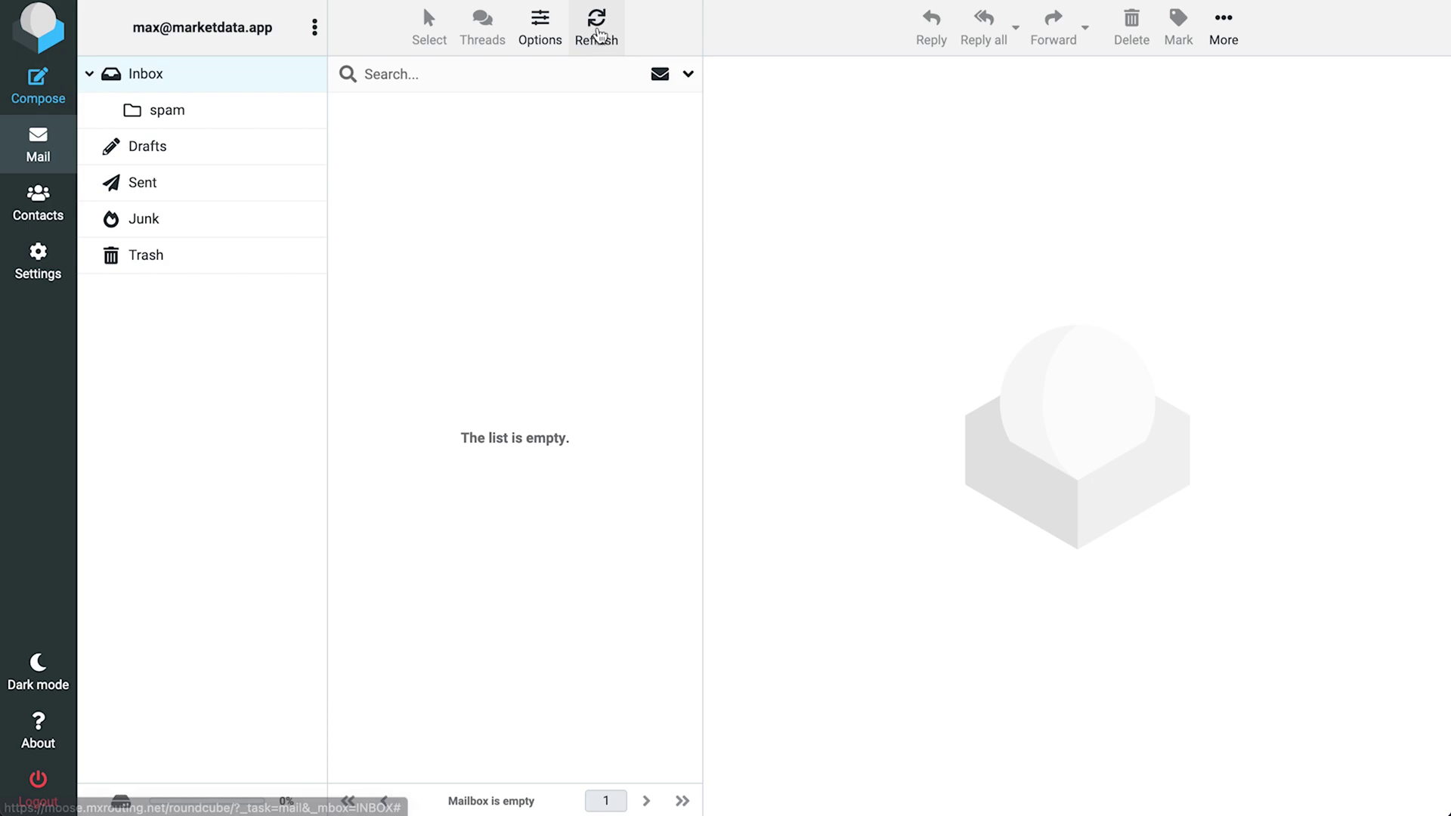
click(465, 131)
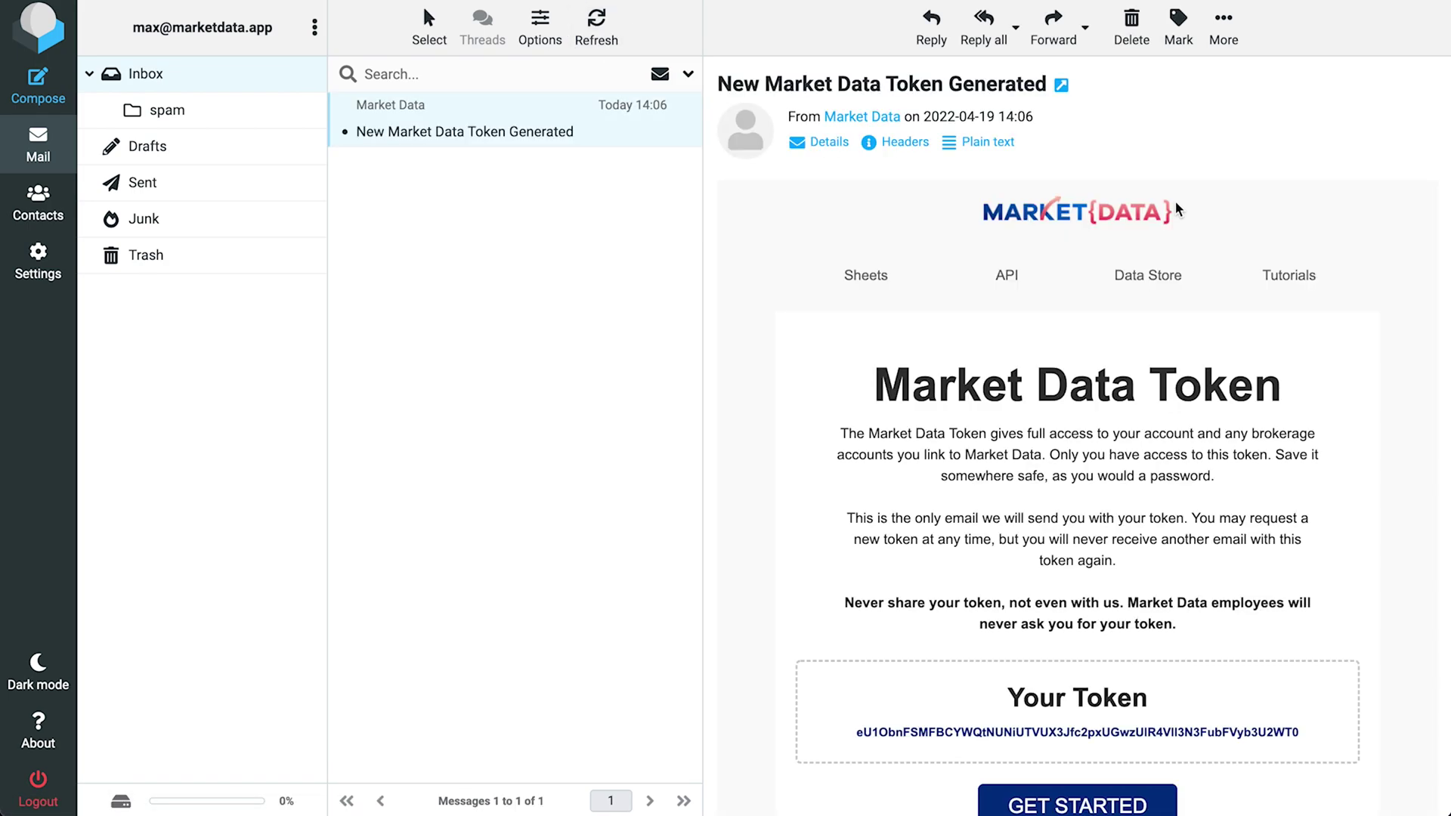
scroll(1052, 385, down, 2)
scroll(1053, 386, down, 2)
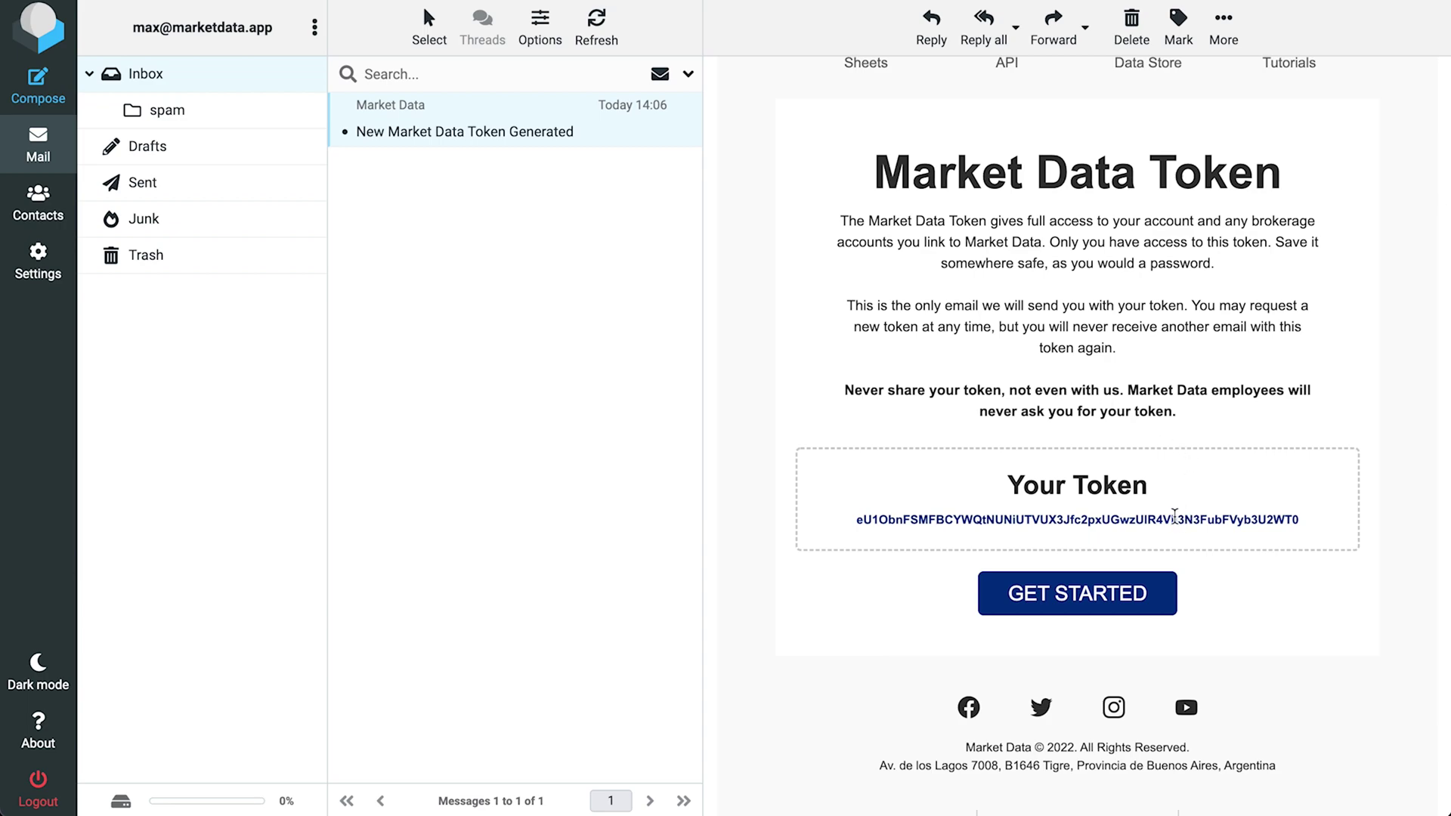
double_click(1152, 520)
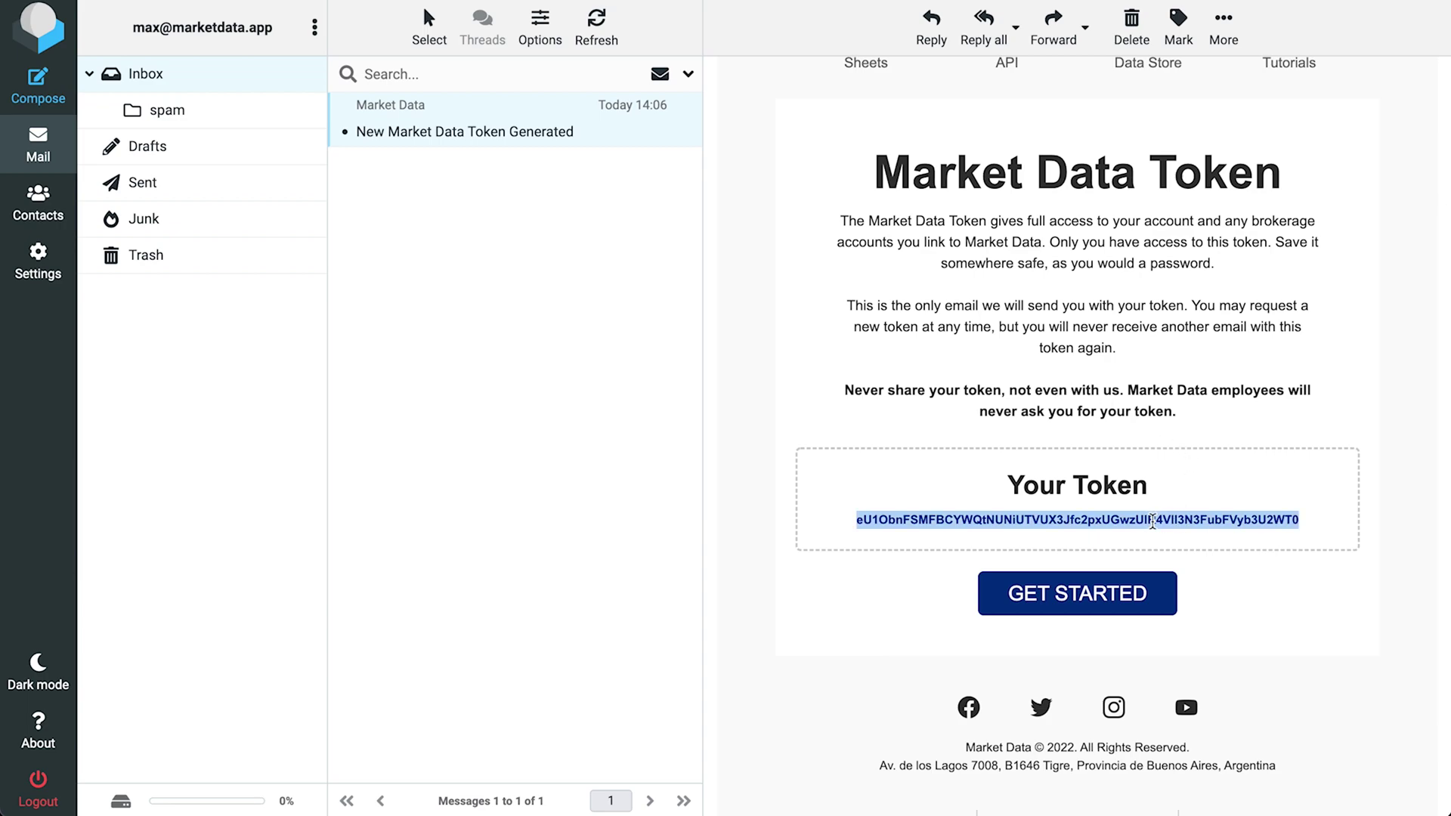
right_click(1152, 521)
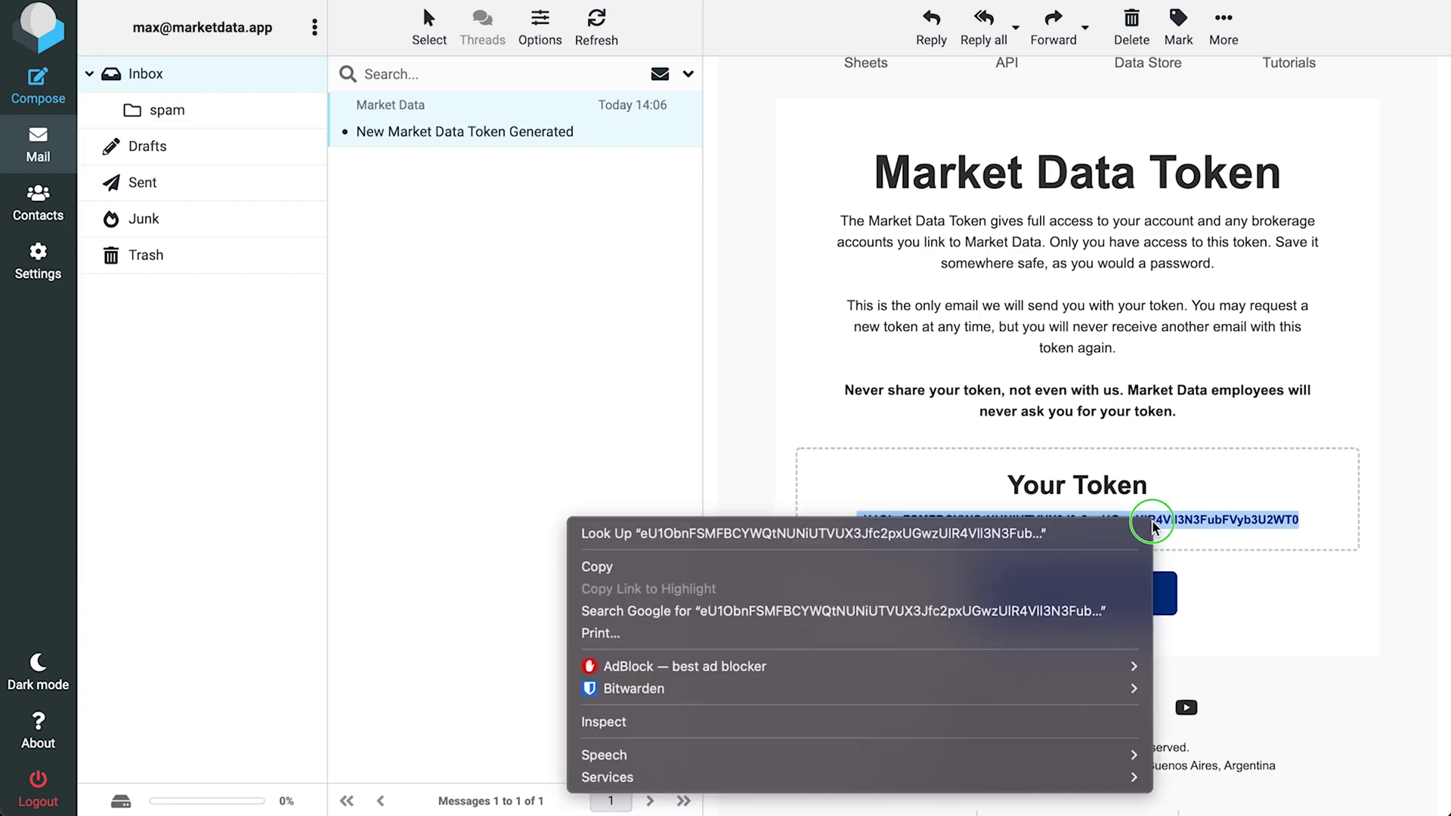
click(1101, 566)
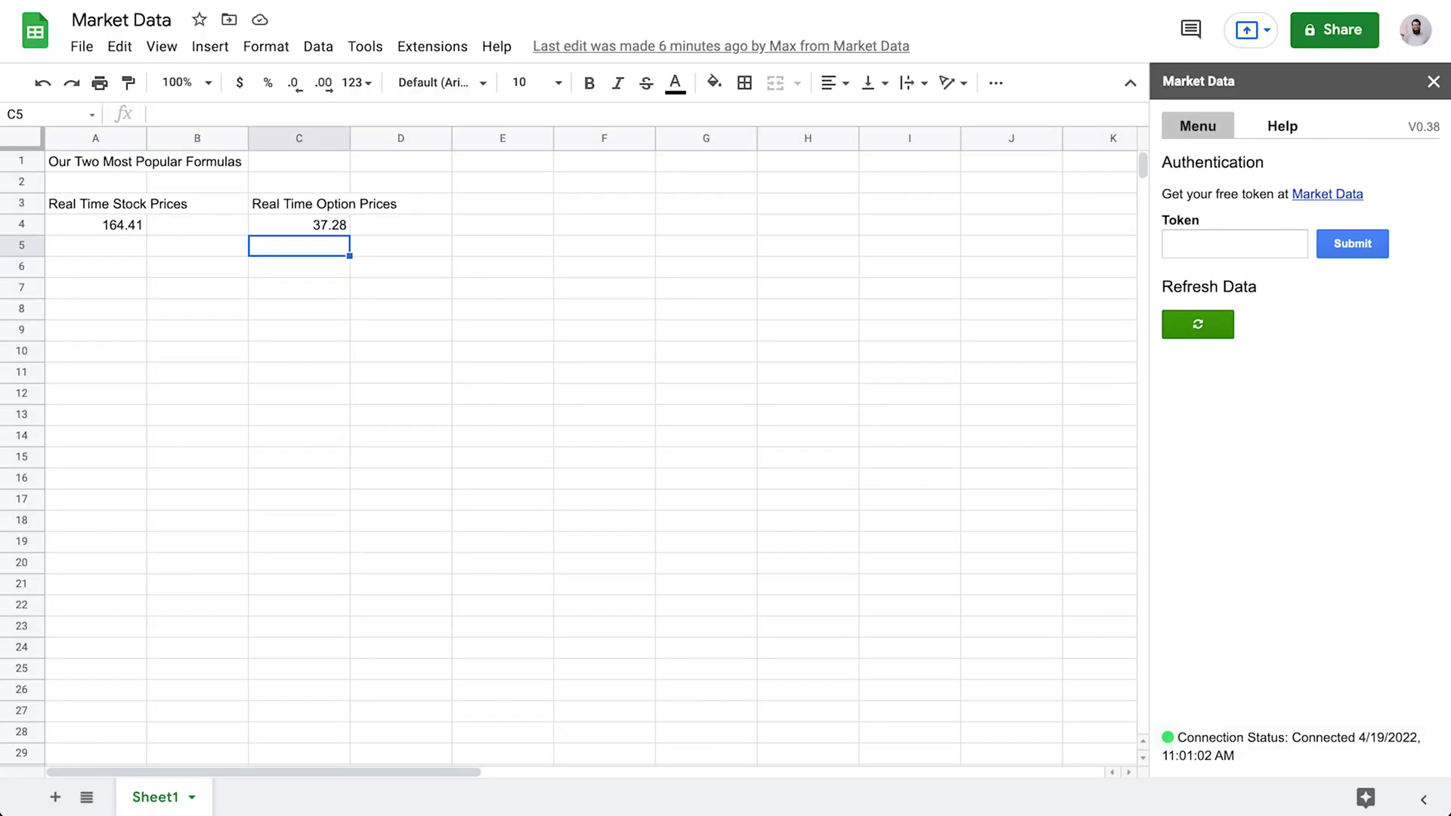
- Paste and submit the Market Data token, then refresh prices to 164.76 and 37.85
click(1217, 242)
key(ctrl+v)
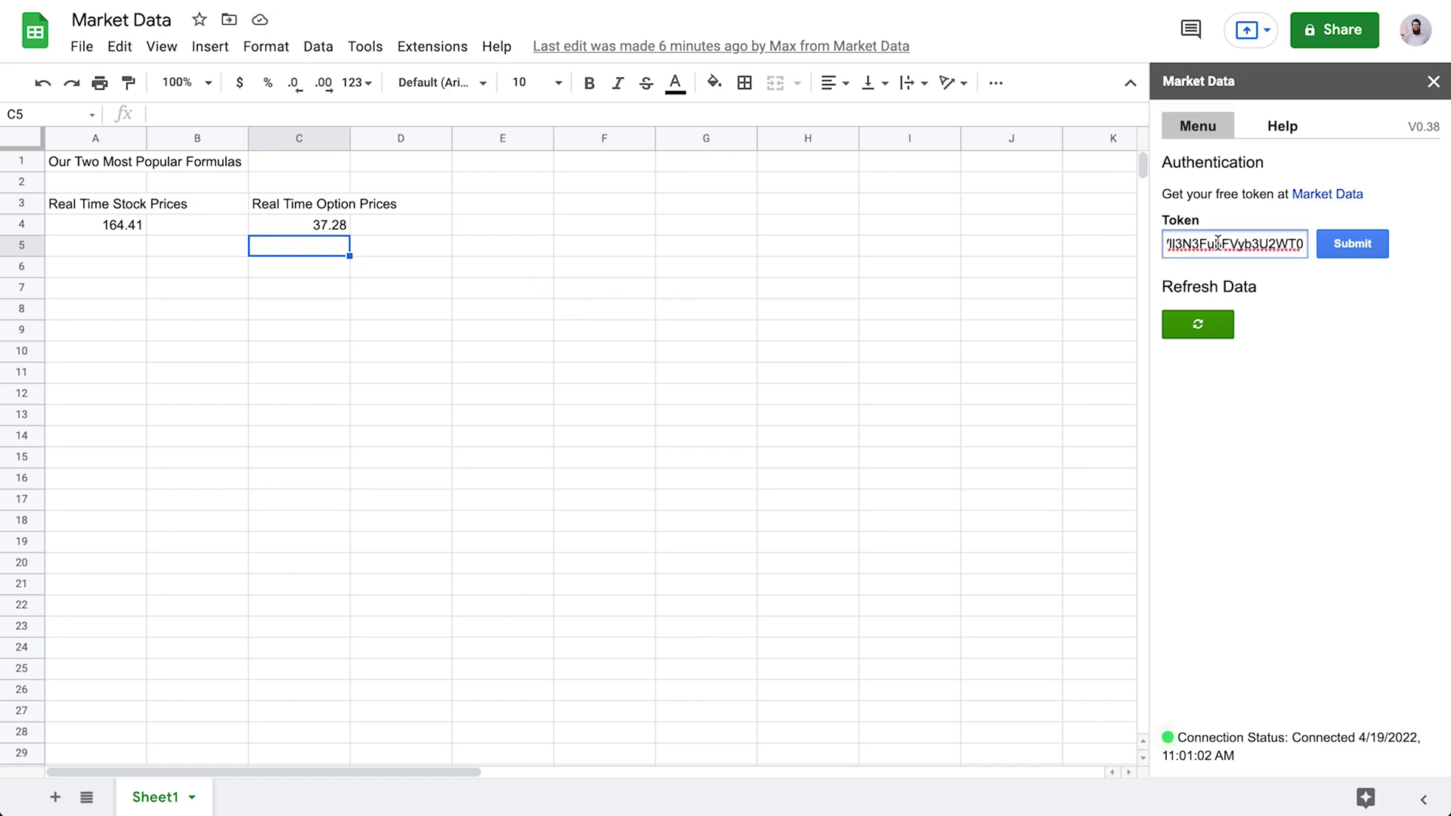
click(1351, 244)
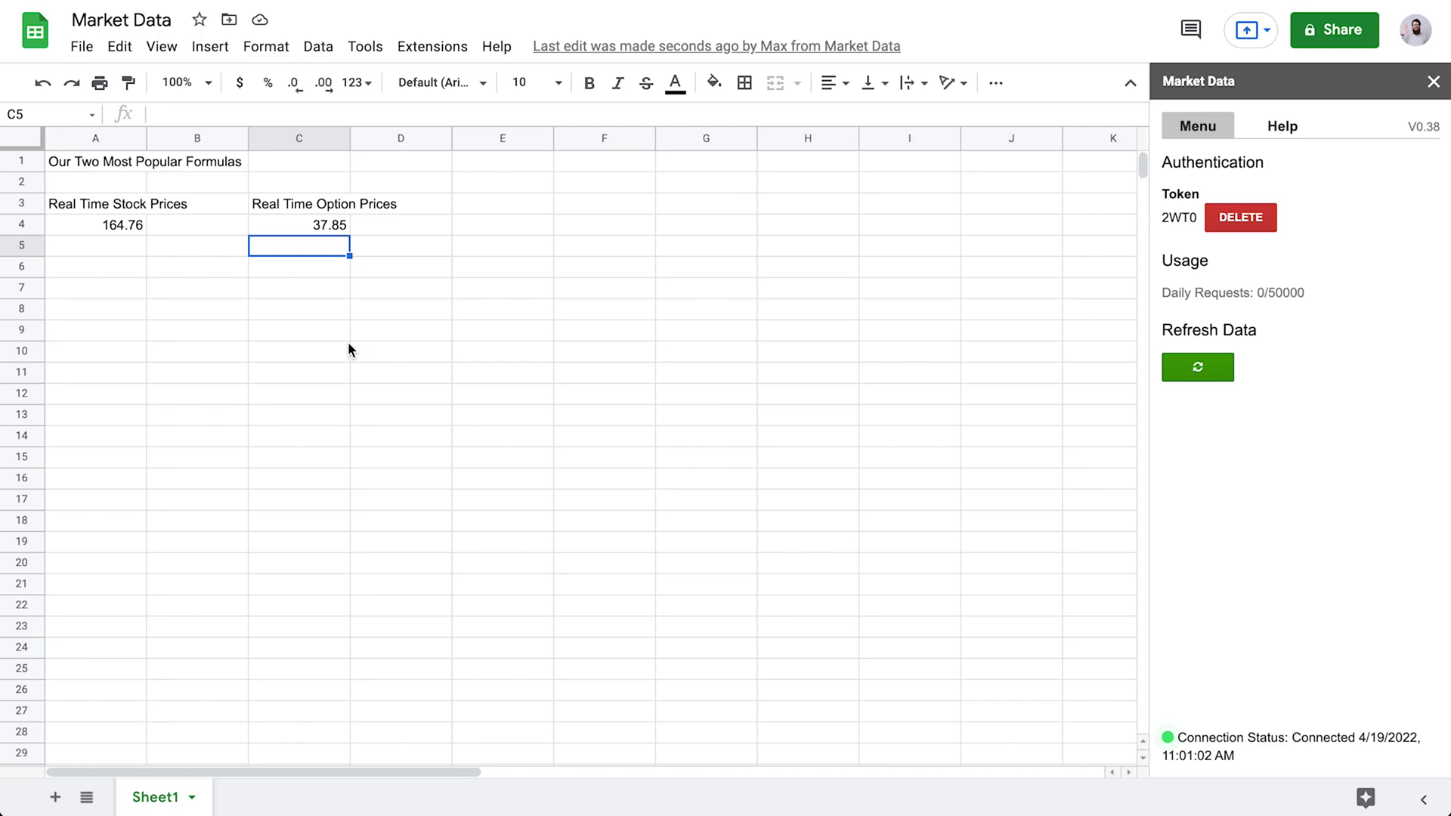
click(1185, 361)
- Enter =STOCKDATA("SPY") in cell A6 to show the SPY price 440.5
click(99, 268)
text(=)
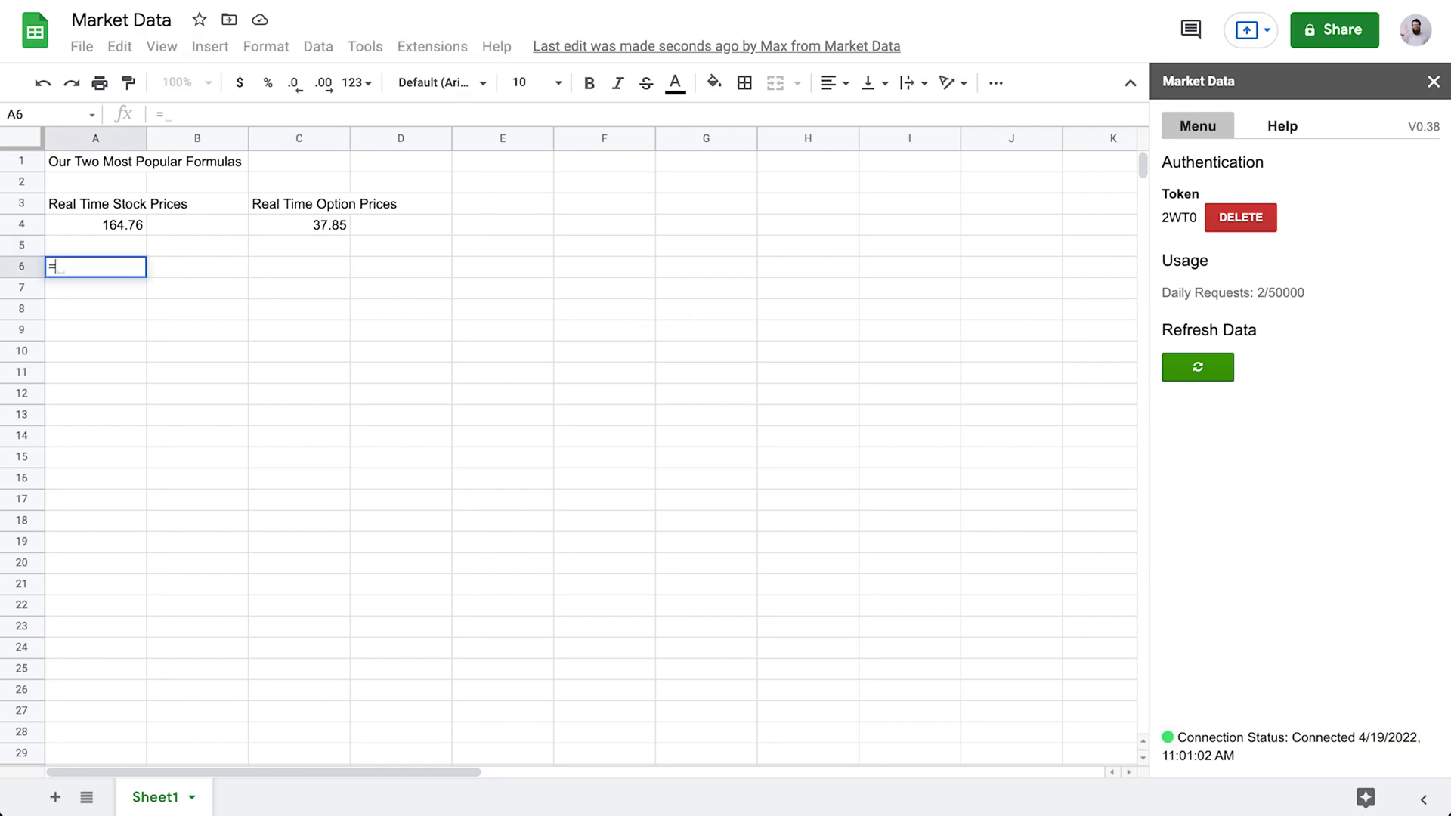
text(stock)
key(Tab)
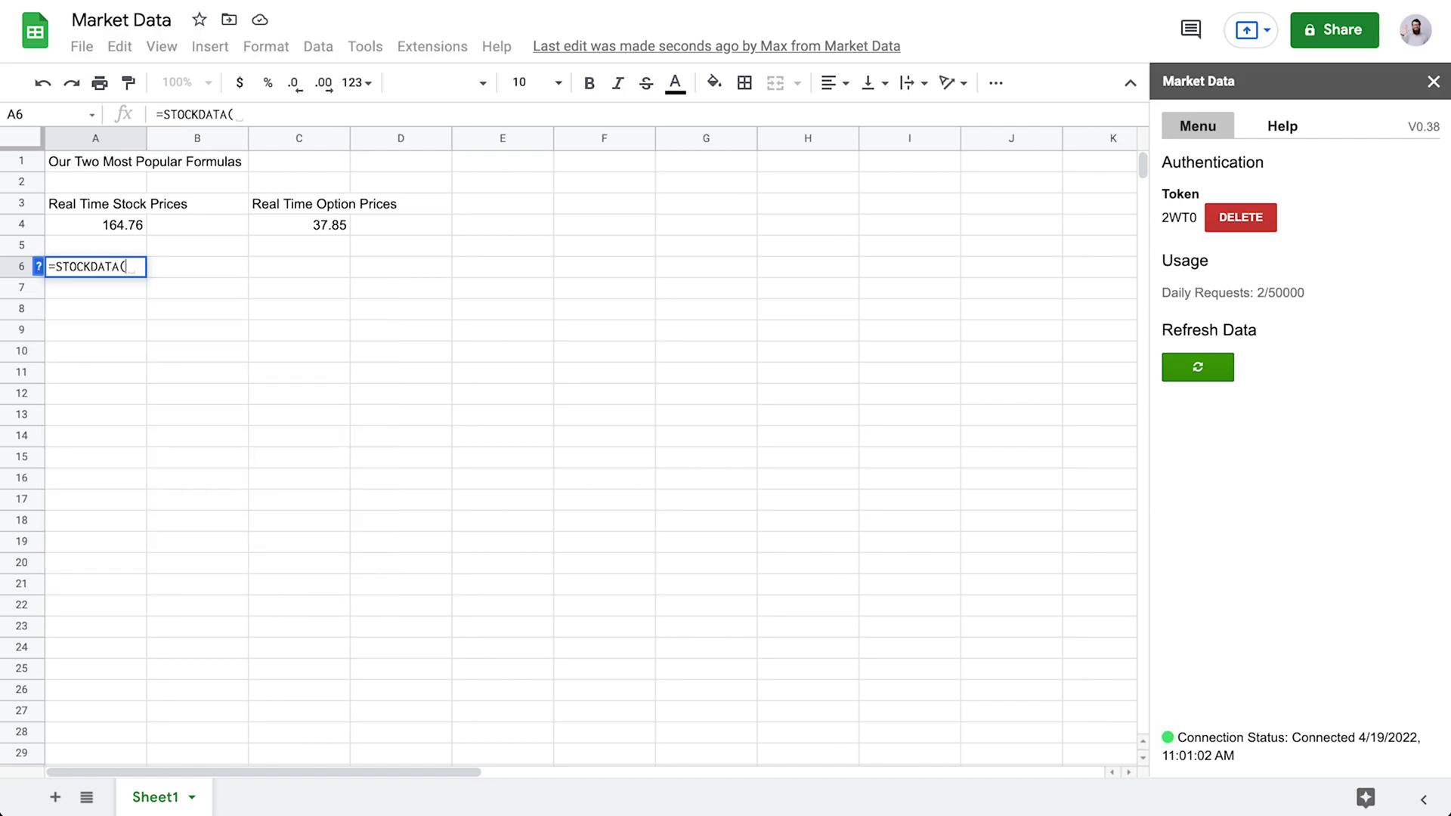
text("SPY"))
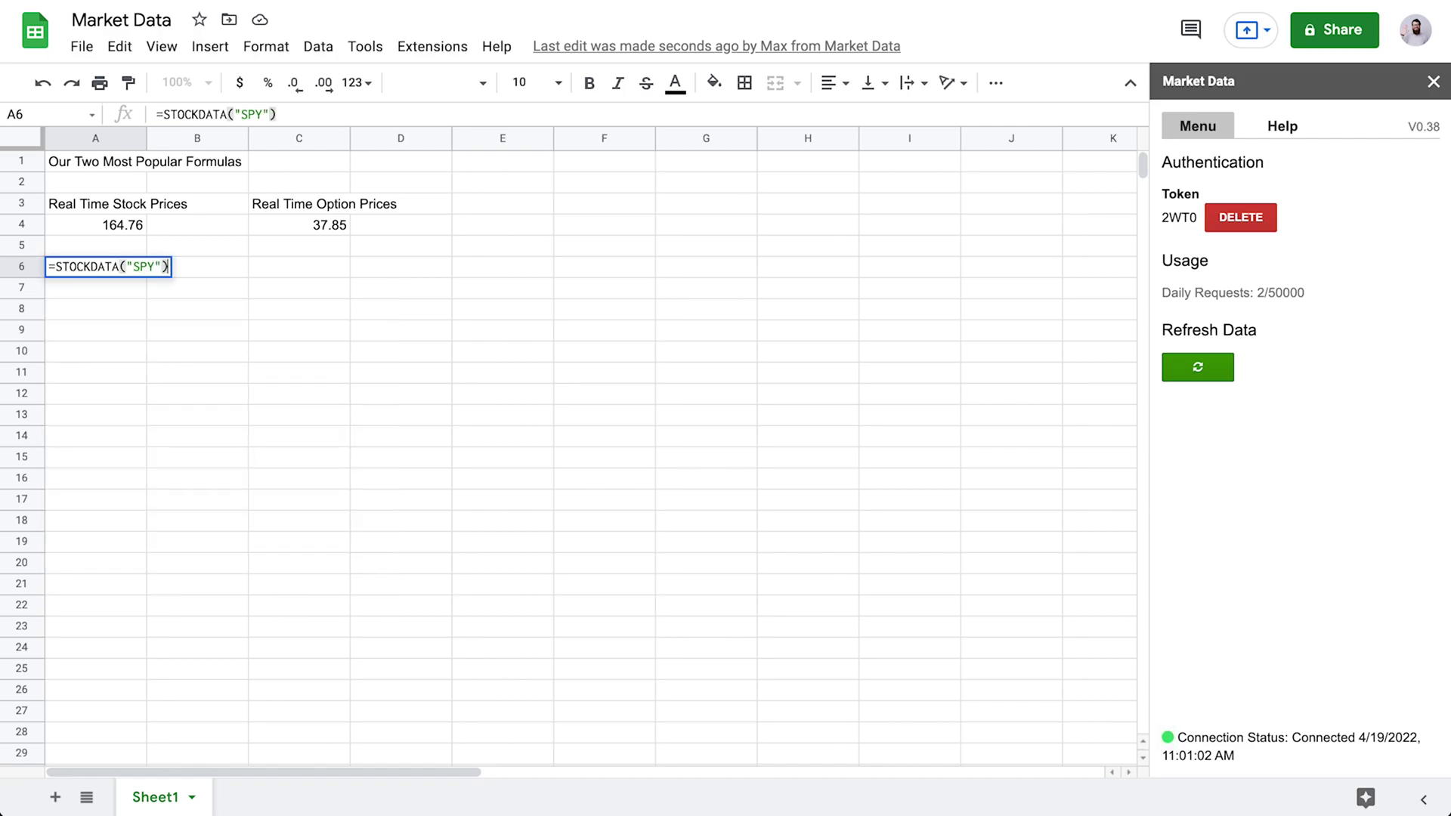
key(Return)
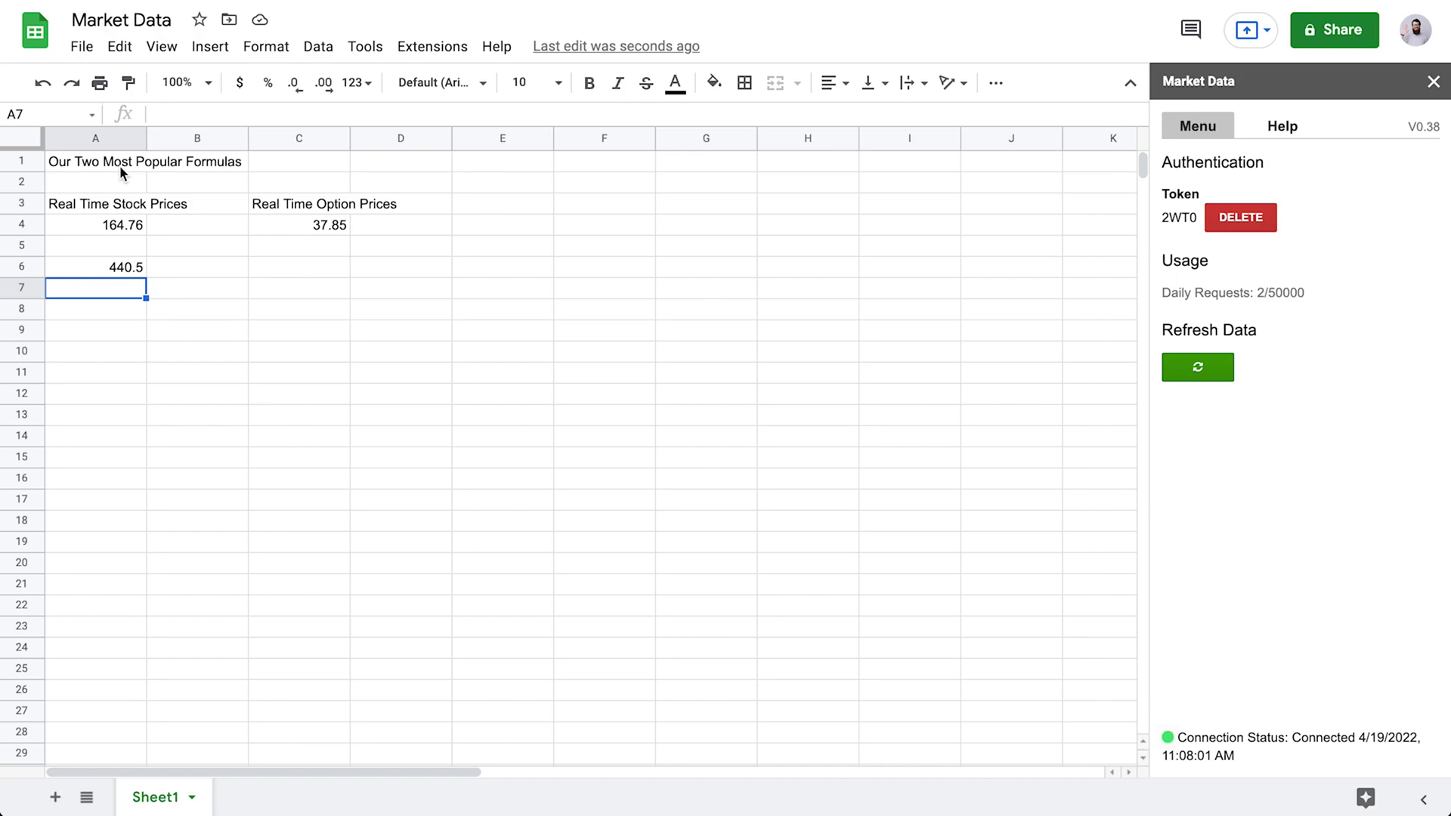
- Move down to cell A8 to start the "Thank You" note
key(Down)
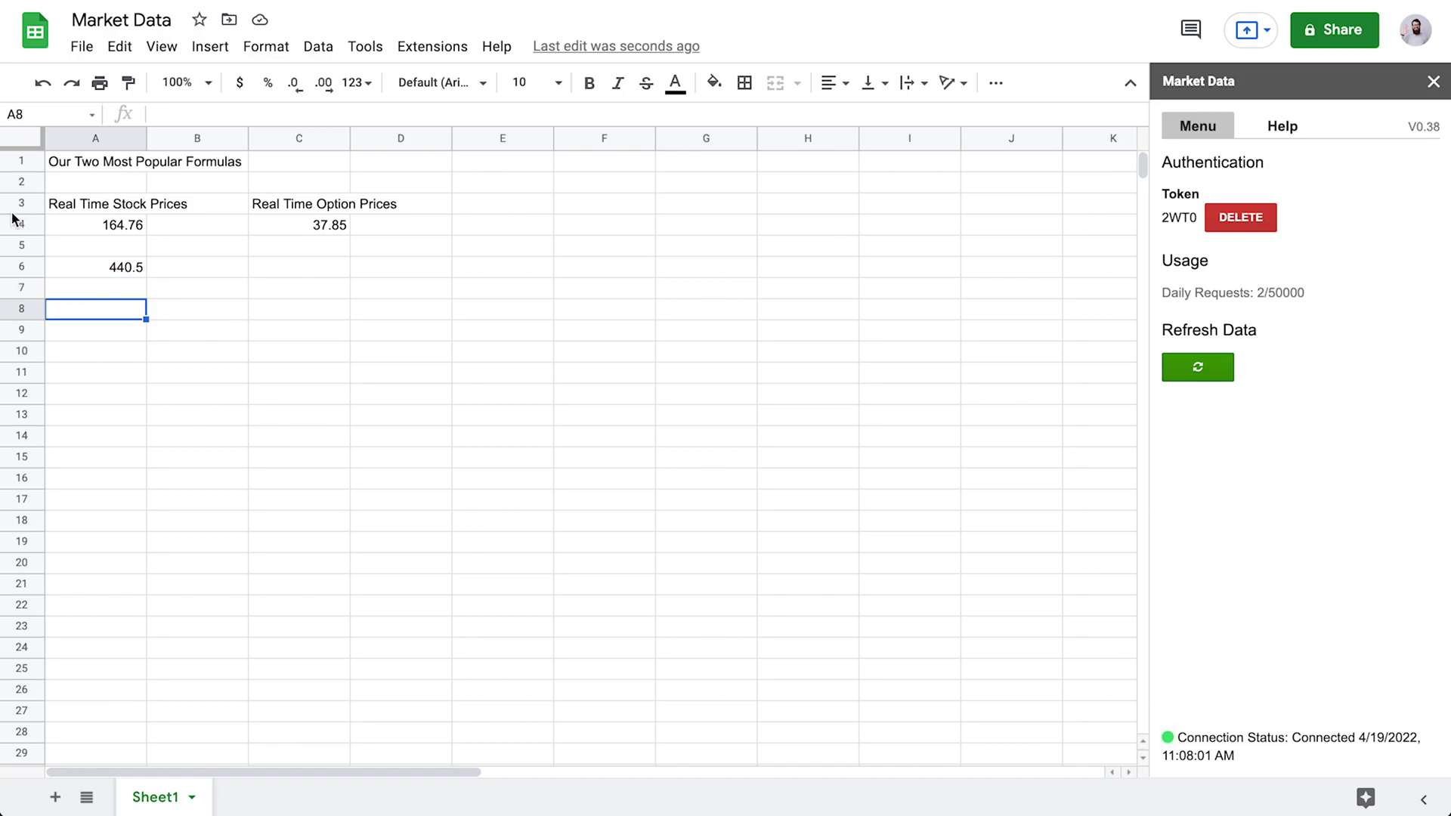
text(Thank You)
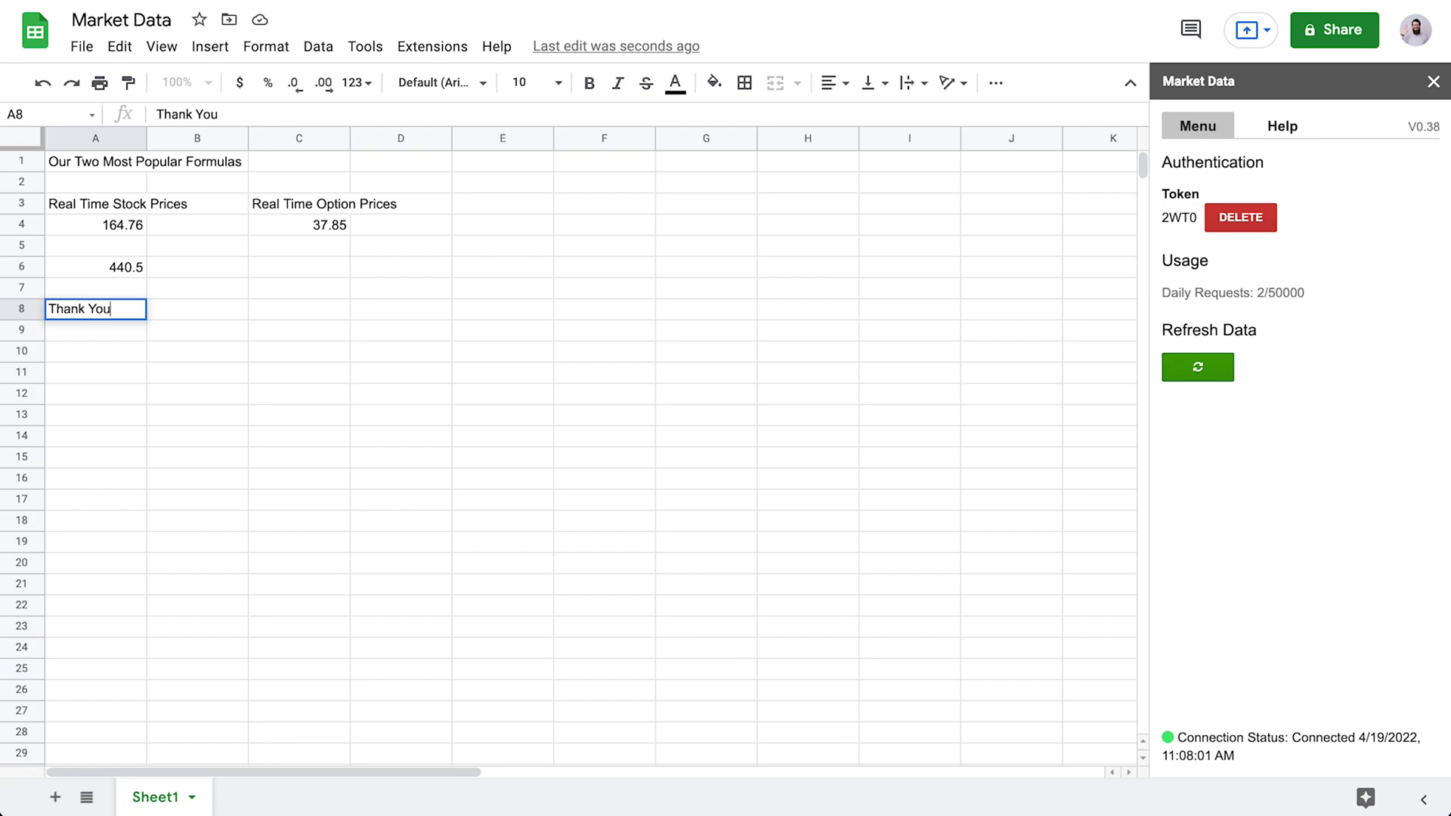
text(, And)
text( Welcome T)
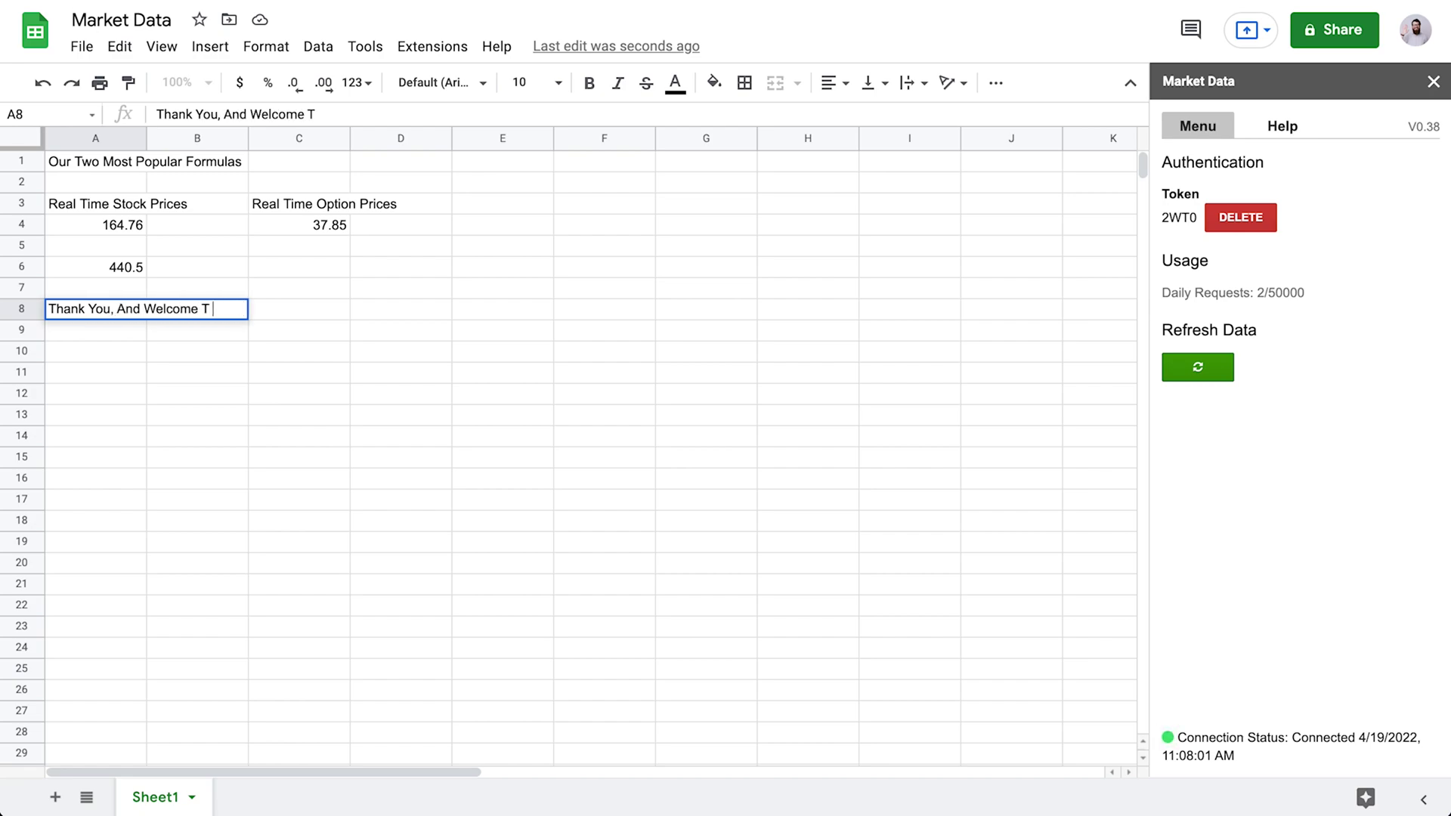